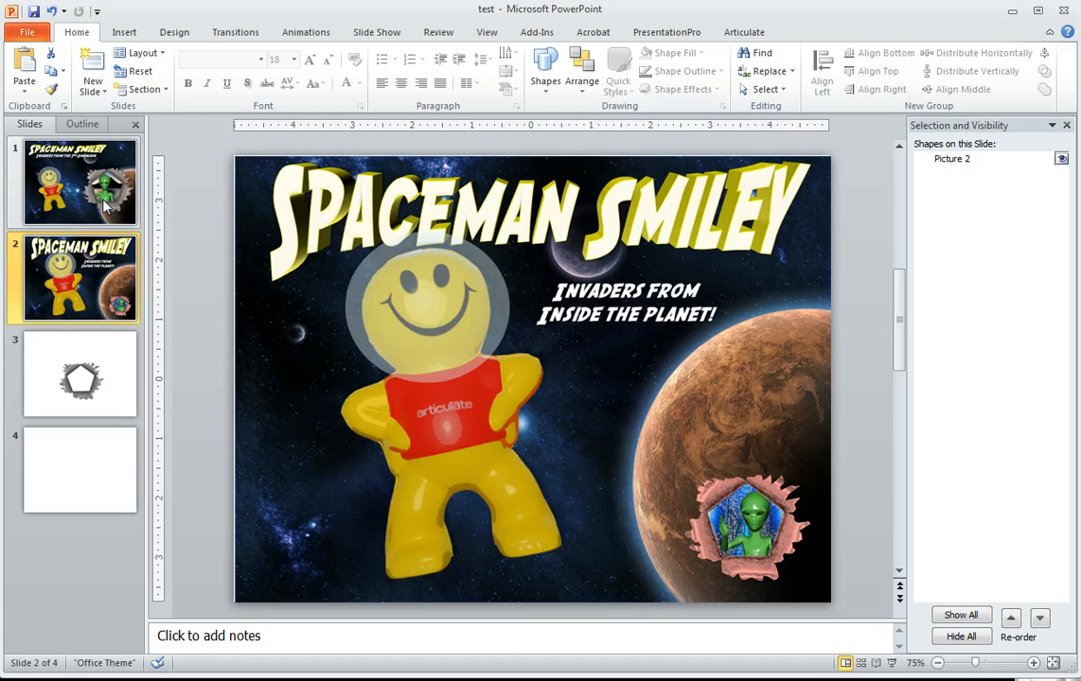
Step: Review the example slides, then enlarge the torn pentagon frame on slide 3 and move it up-left
{"action": "left_click", "coordinate": [91, 177]}
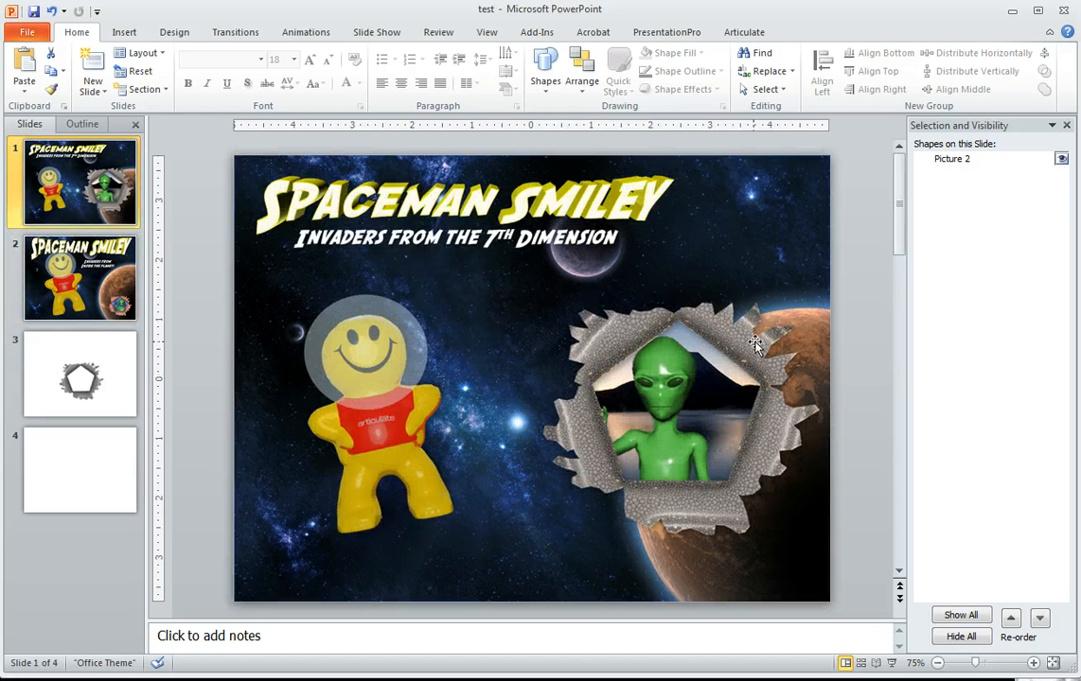
{"action": "left_click", "coordinate": [57, 265]}
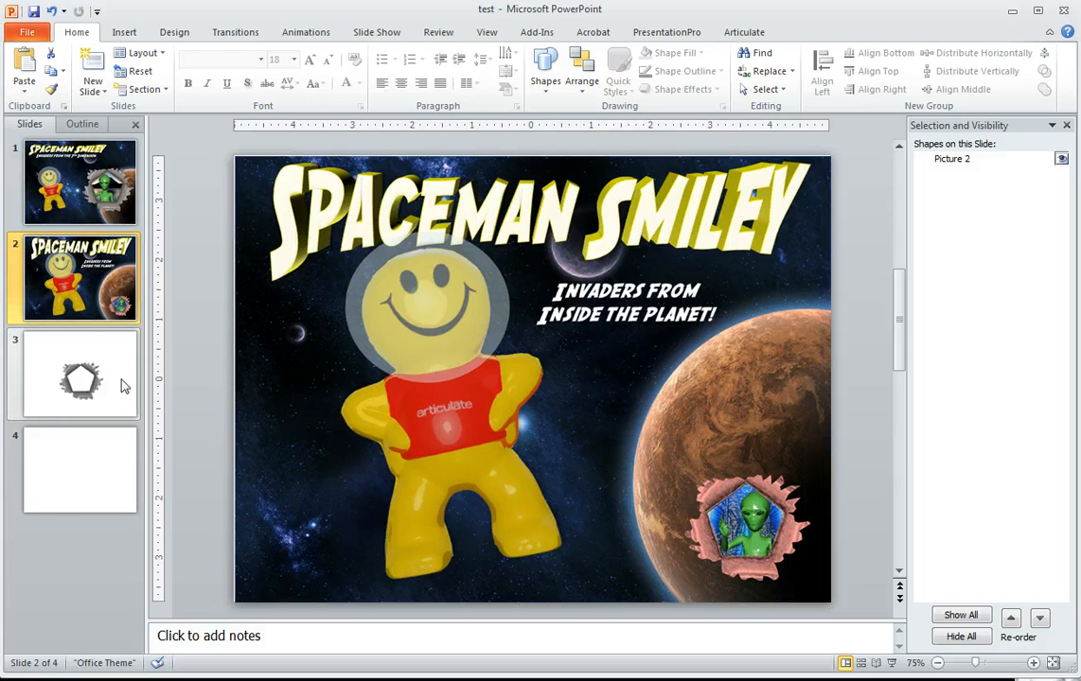
{"action": "left_click", "coordinate": [79, 373]}
{"action": "left_click", "coordinate": [526, 312]}
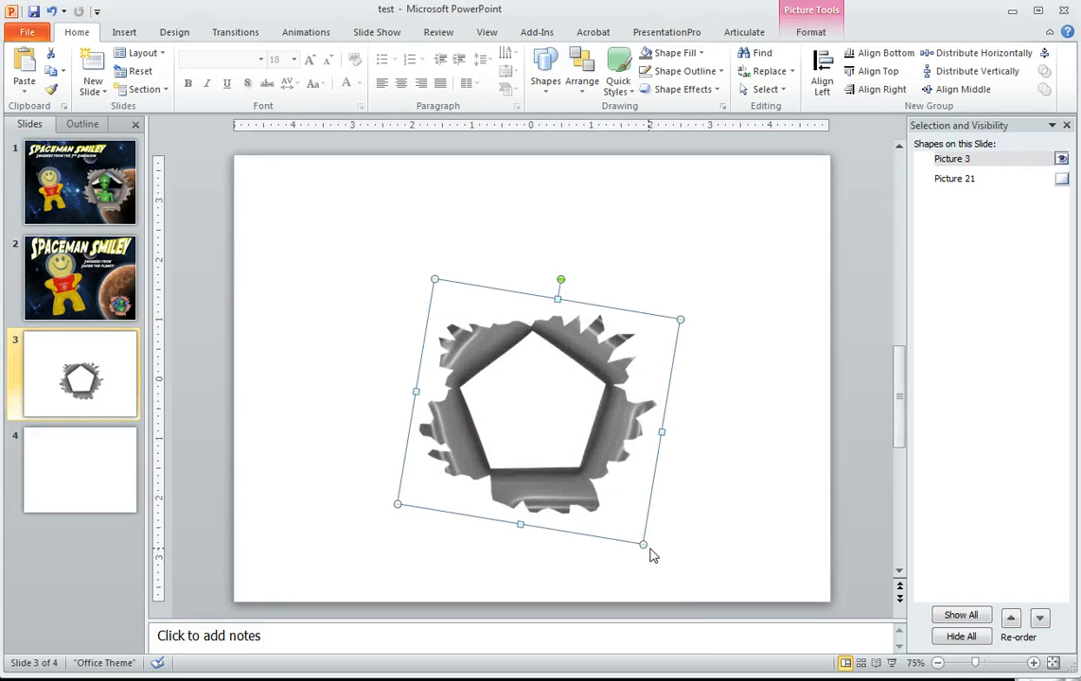
{"action": "left_click_drag", "start_coordinate": [643, 545], "coordinate": [689, 575]}
{"action": "left_click_drag", "start_coordinate": [653, 444], "coordinate": [603, 386]}
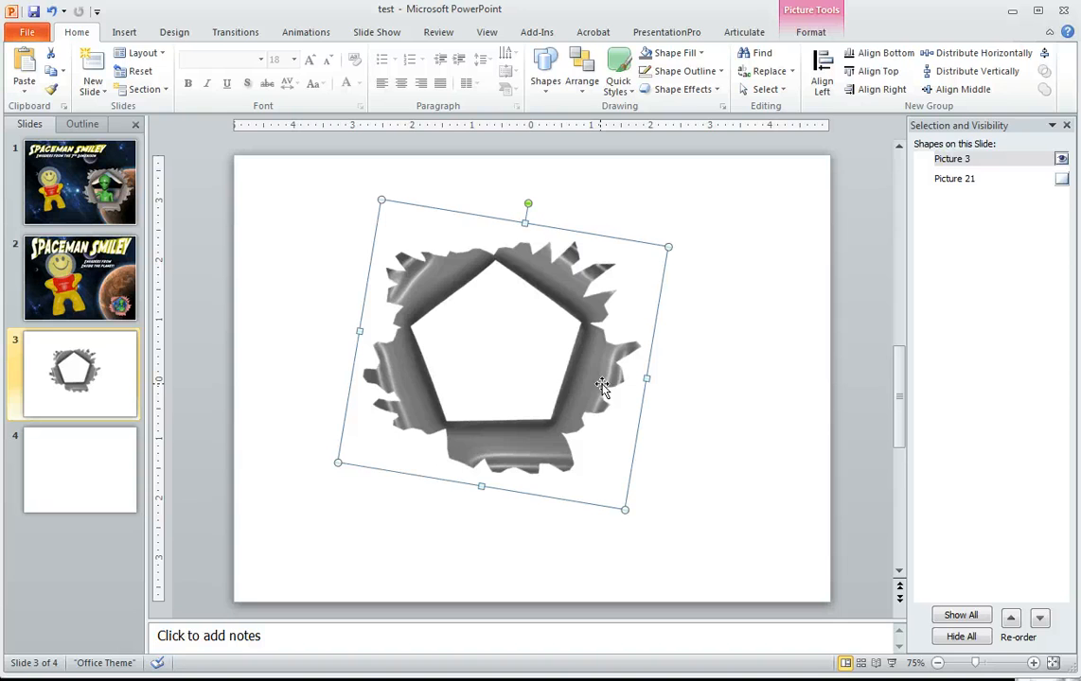
Step: Give the frame a textured artistic effect and a blue tint, then shift it right
{"action": "double_click", "coordinate": [606, 379]}
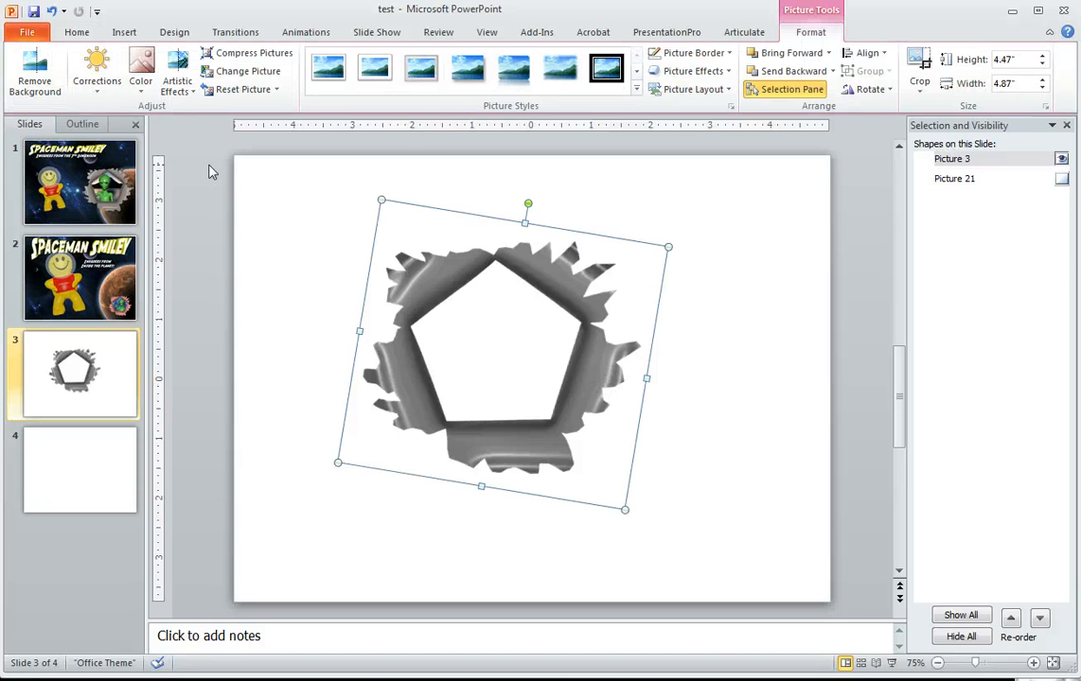
{"action": "left_click", "coordinate": [177, 83]}
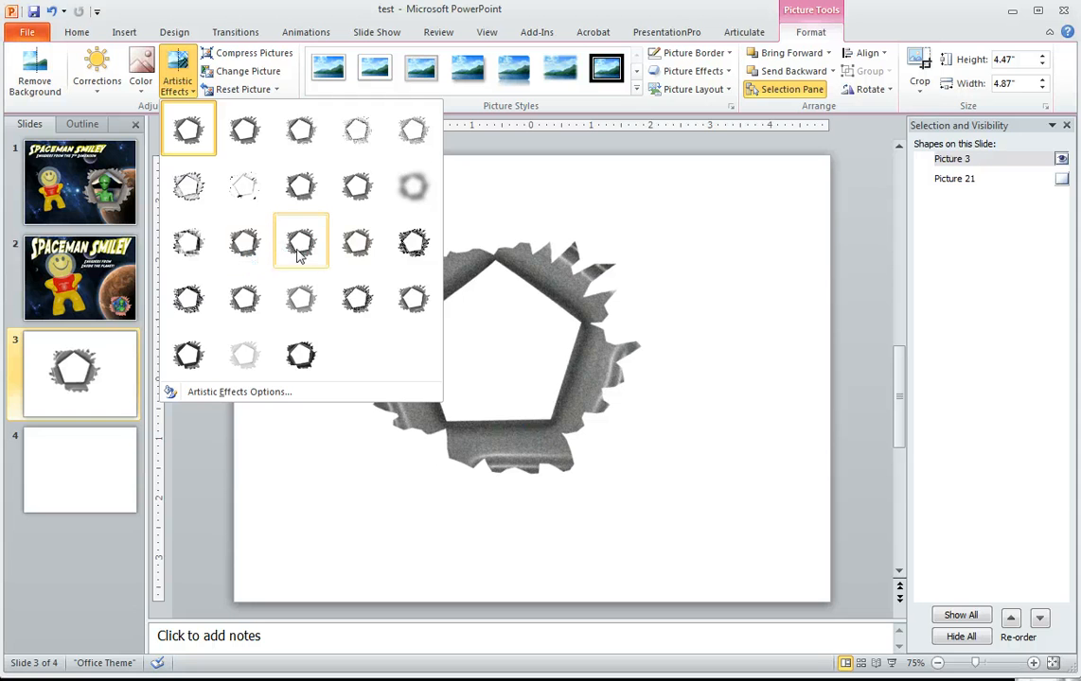
{"action": "left_click", "coordinate": [357, 243]}
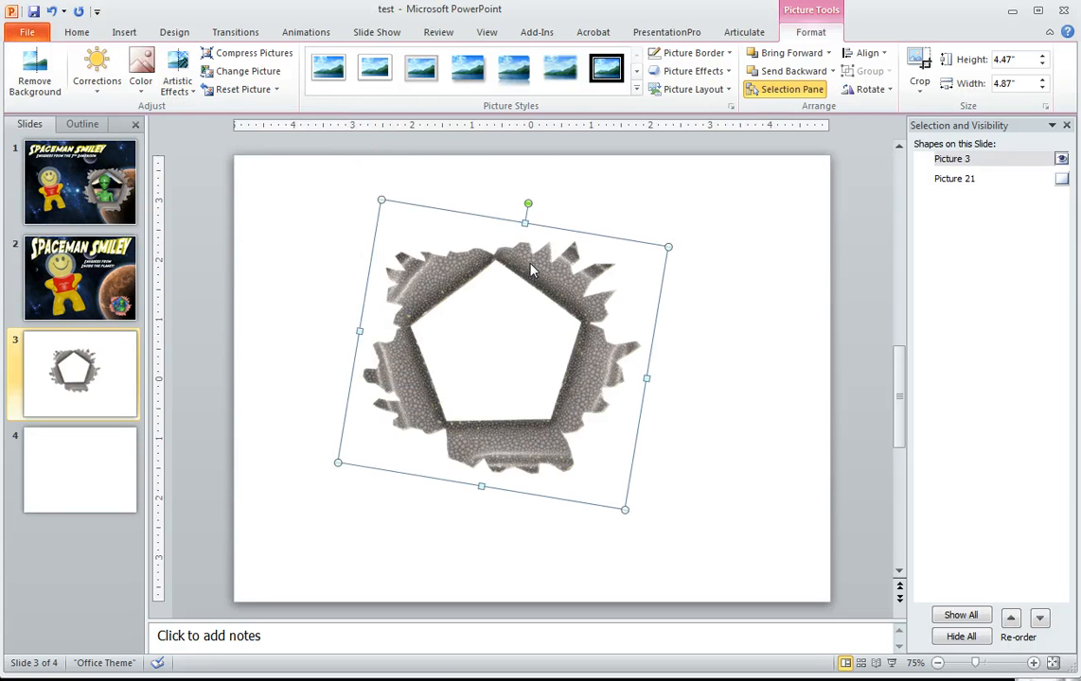
{"action": "left_click", "coordinate": [140, 71]}
{"action": "left_click", "coordinate": [208, 314]}
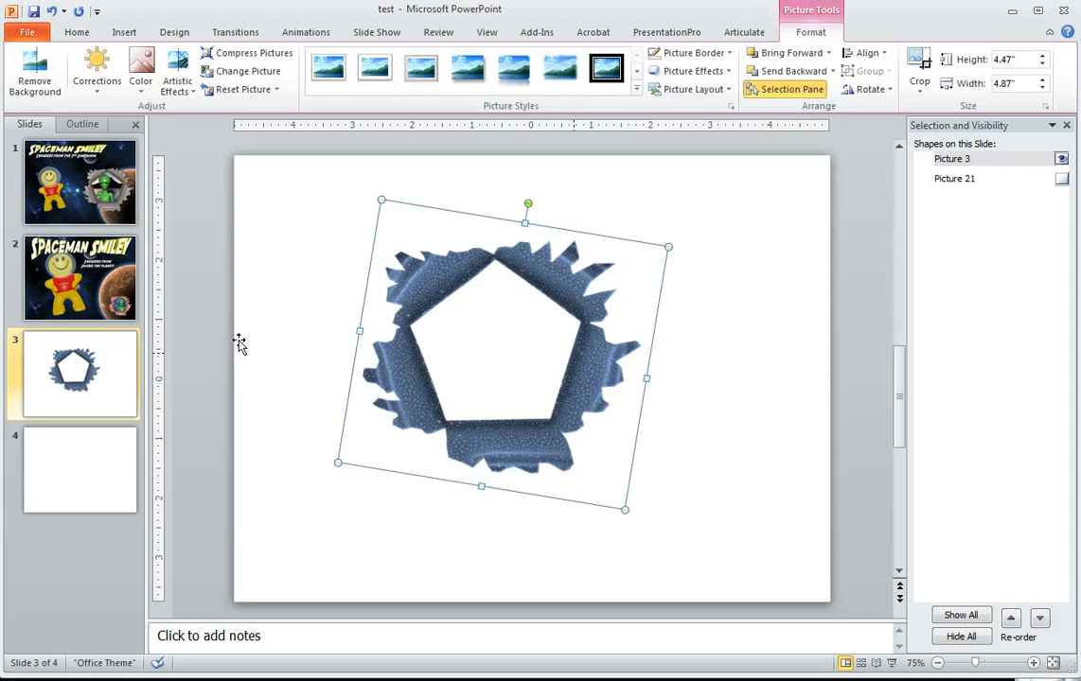
{"action": "left_click_drag", "start_coordinate": [545, 322], "coordinate": [604, 322]}
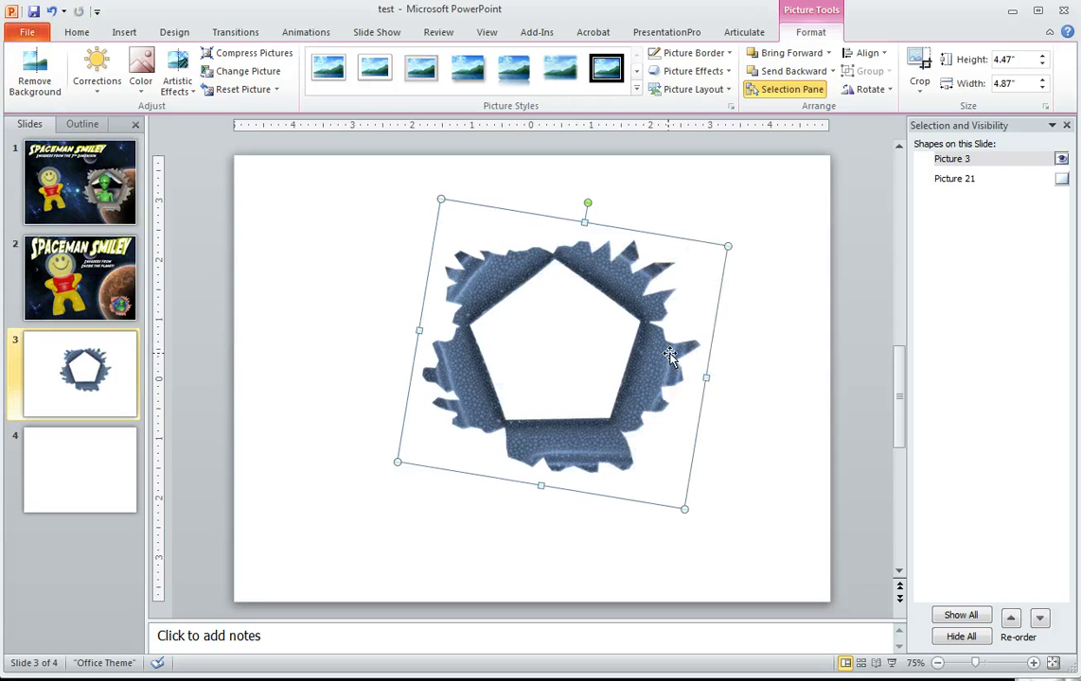
Step: Unhide Picture 21 (the cyclist photo) and shrink the frame onto the distant road
{"action": "left_click", "coordinate": [1061, 180]}
{"action": "left_click_drag", "start_coordinate": [545, 350], "coordinate": [614, 346]}
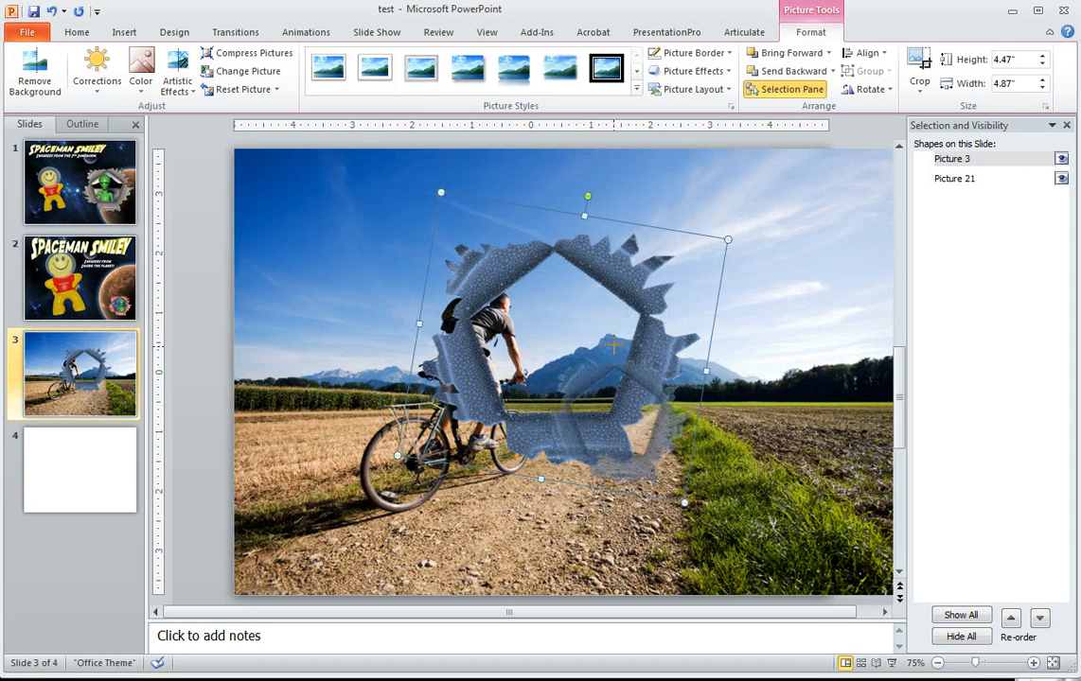
{"action": "left_click_drag", "start_coordinate": [440, 193], "coordinate": [530, 265]}
{"action": "left_click_drag", "start_coordinate": [653, 360], "coordinate": [721, 383]}
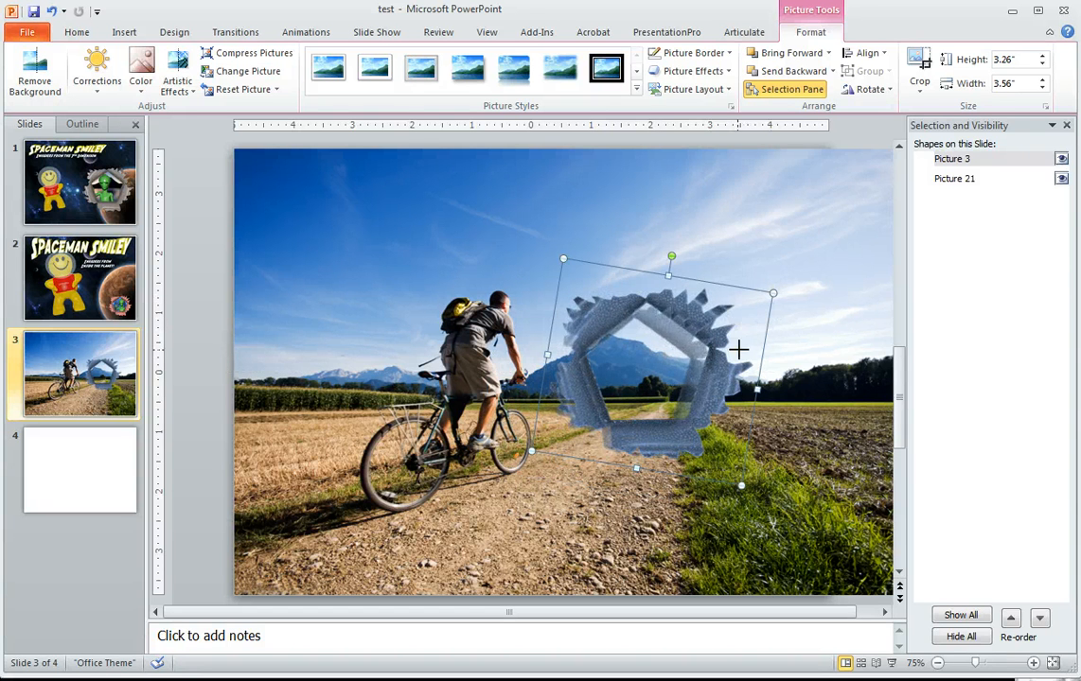
{"action": "left_click_drag", "start_coordinate": [772, 293], "coordinate": [762, 295]}
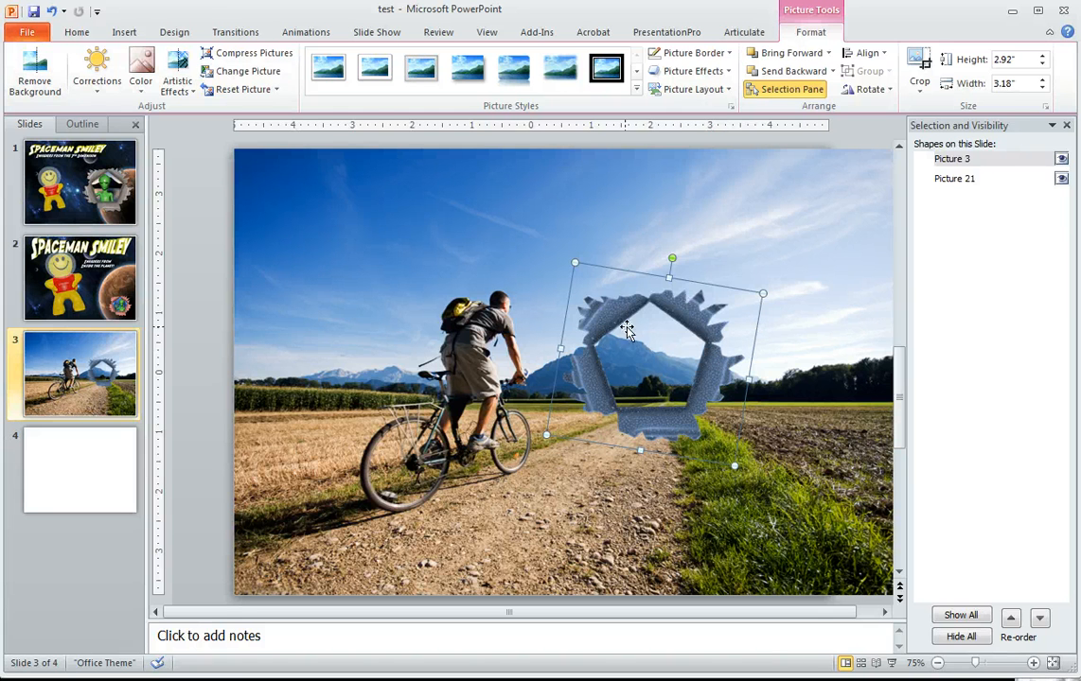
Step: Draw a regular pentagon over the frame's hole and adjust its position and width
{"action": "left_click", "coordinate": [123, 31]}
{"action": "left_click", "coordinate": [233, 71]}
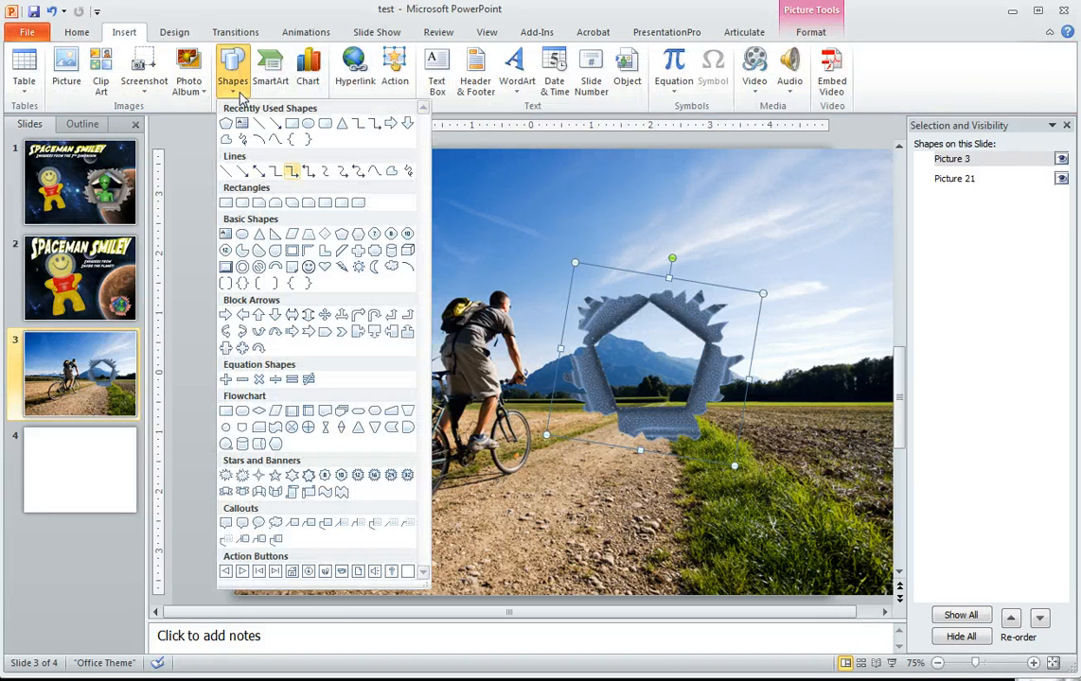
{"action": "left_click", "coordinate": [242, 170]}
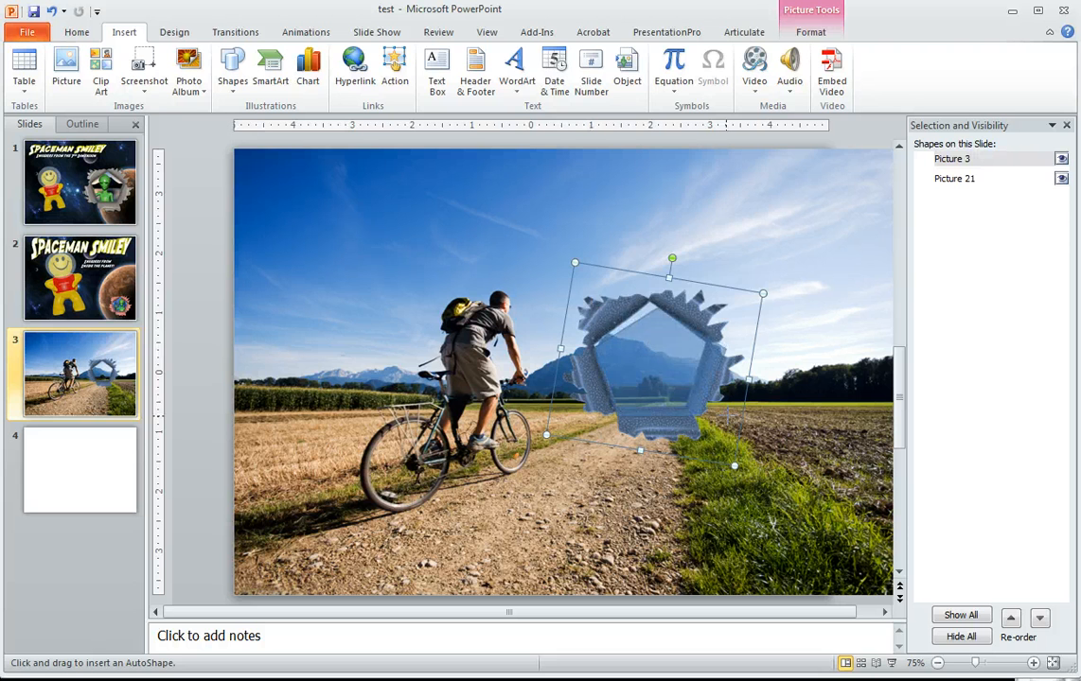
{"action": "left_click_drag", "start_coordinate": [590, 306], "coordinate": [723, 428]}
{"action": "left_click_drag", "start_coordinate": [692, 380], "coordinate": [682, 370]}
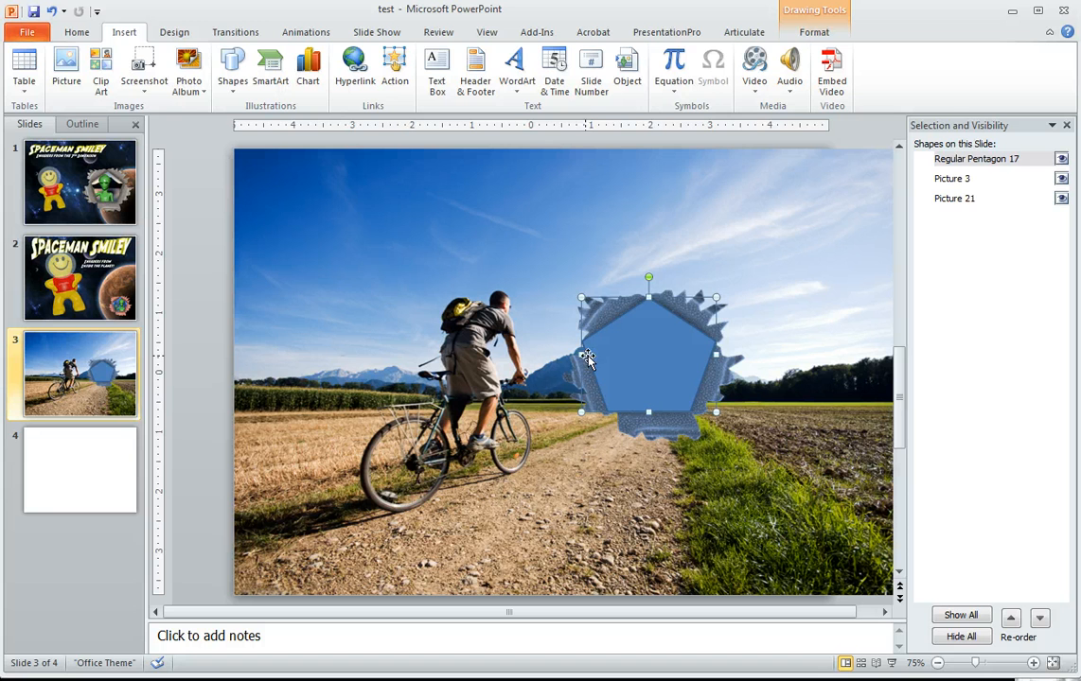
{"action": "left_click_drag", "start_coordinate": [580, 355], "coordinate": [591, 355]}
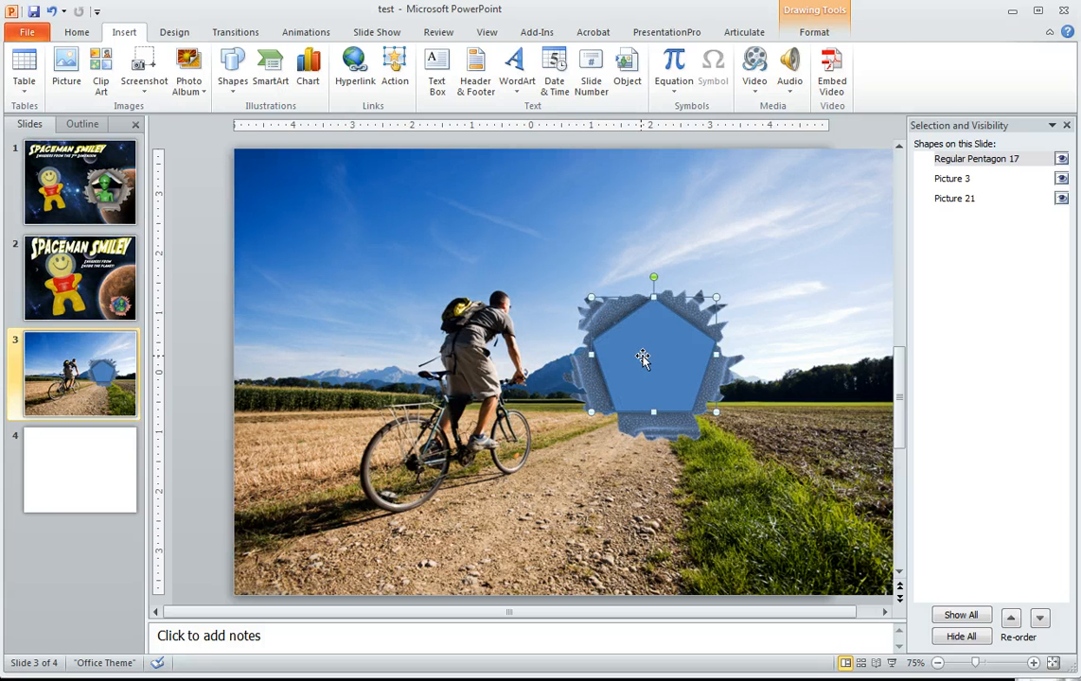
Step: Bring up the pentagon's Format Shape settings
{"action": "right_click", "coordinate": [642, 357]}
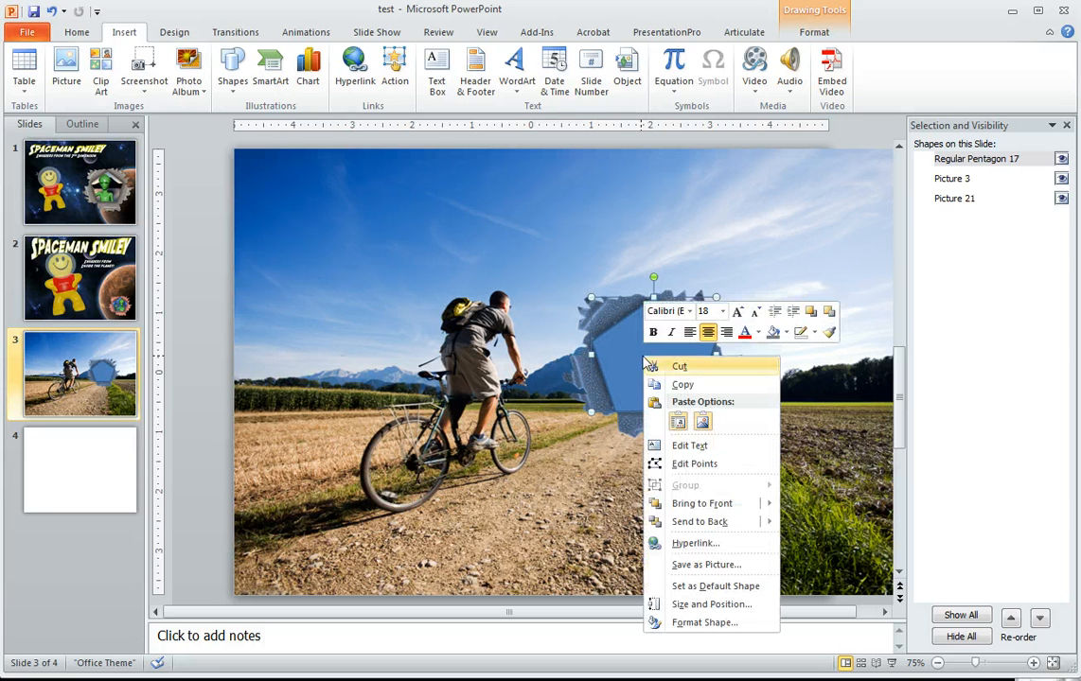
{"action": "left_click", "coordinate": [628, 568]}
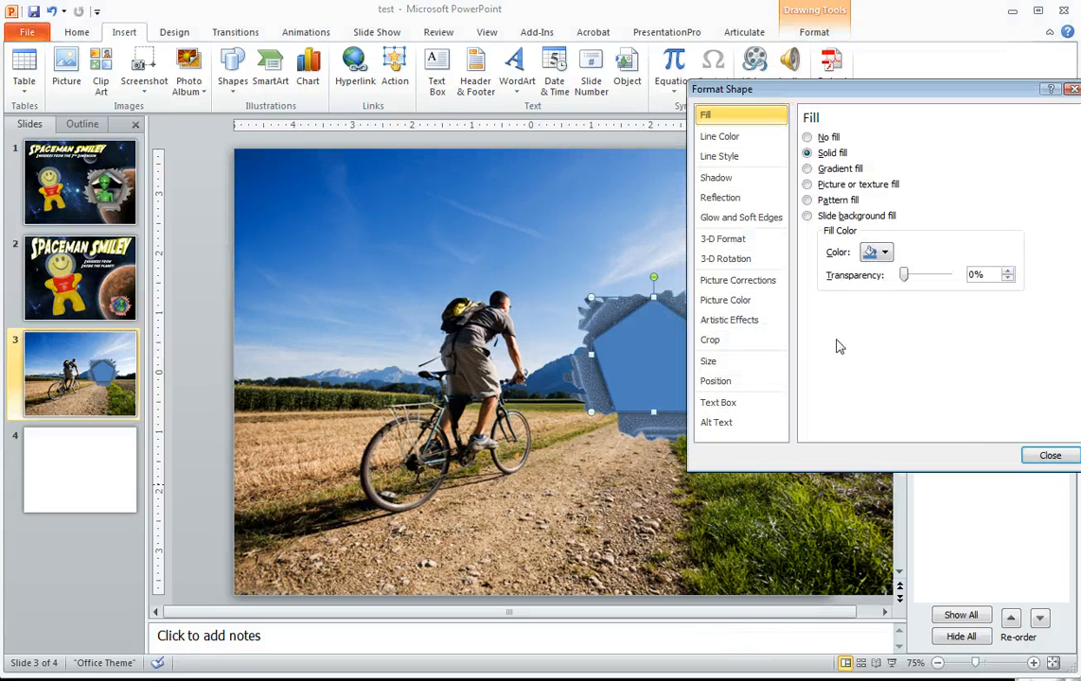
Step: Insert the city skyline clip art, copy it and fill the pentagon with it from the clipboard
{"action": "left_click", "coordinate": [101, 71]}
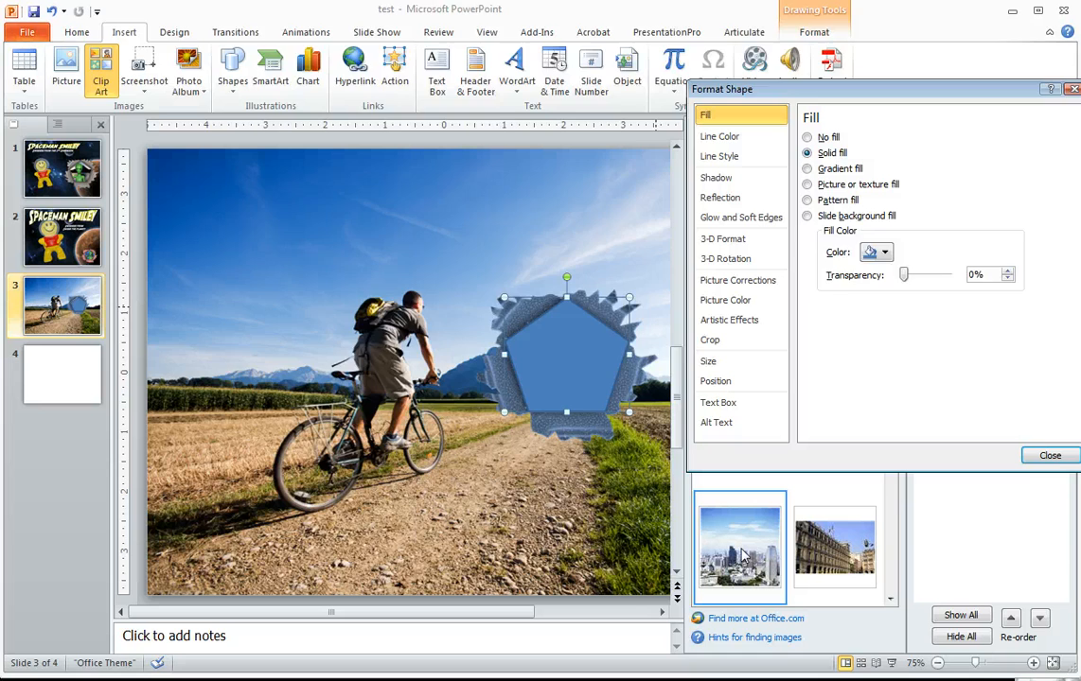
{"action": "left_click", "coordinate": [740, 547]}
{"action": "right_click", "coordinate": [490, 345]}
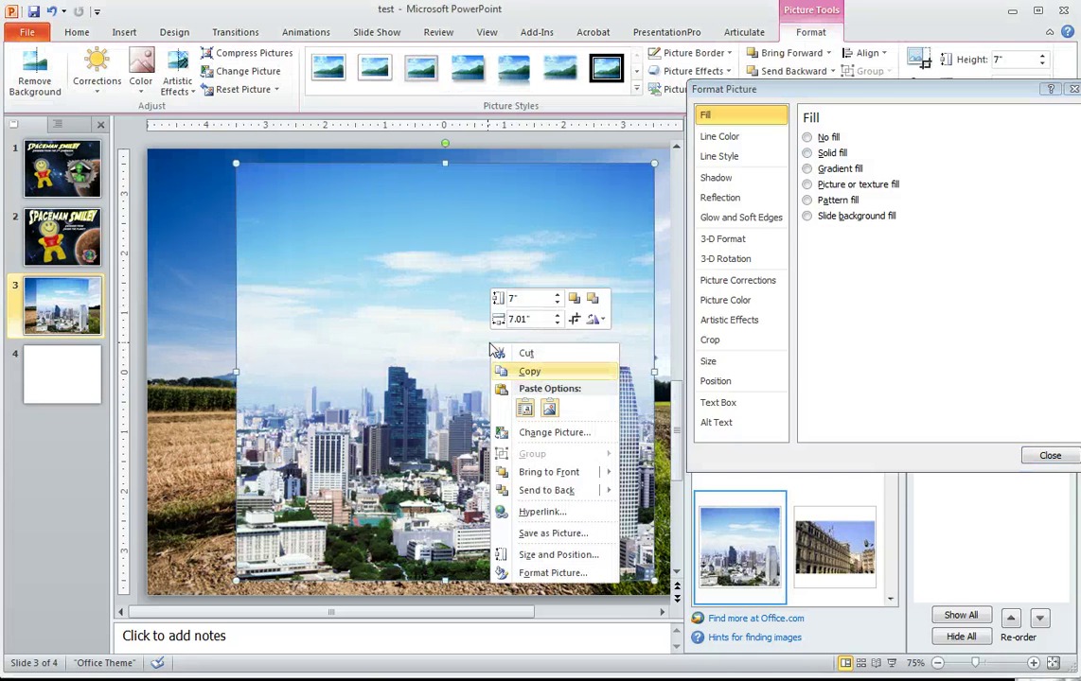
{"action": "left_click", "coordinate": [530, 372]}
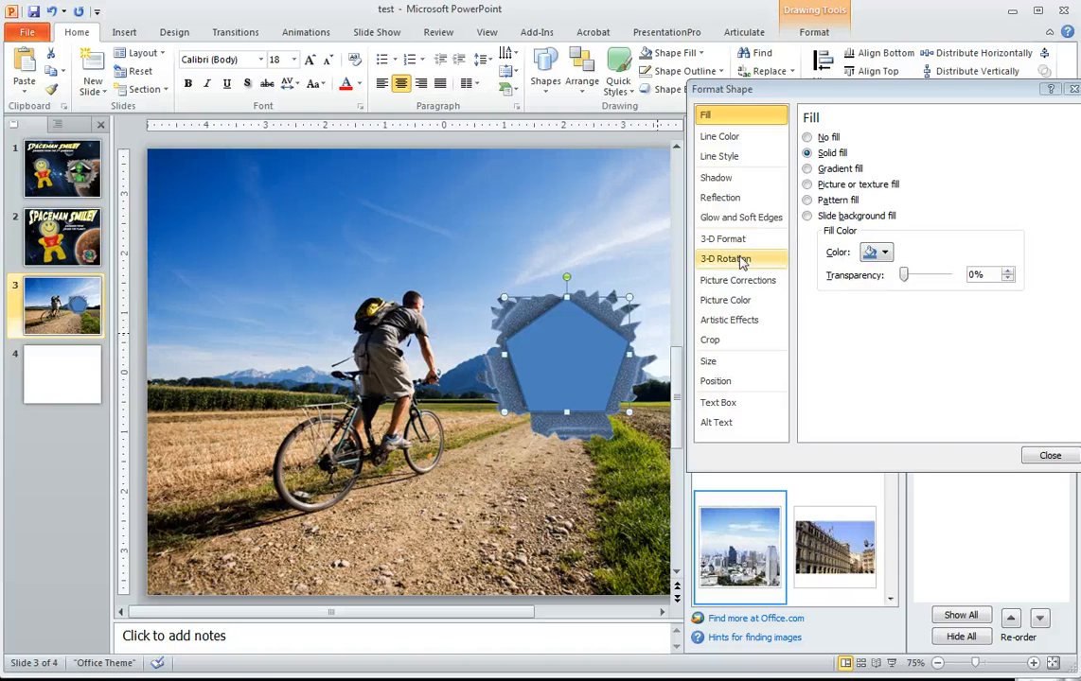
{"action": "left_click", "coordinate": [807, 185]}
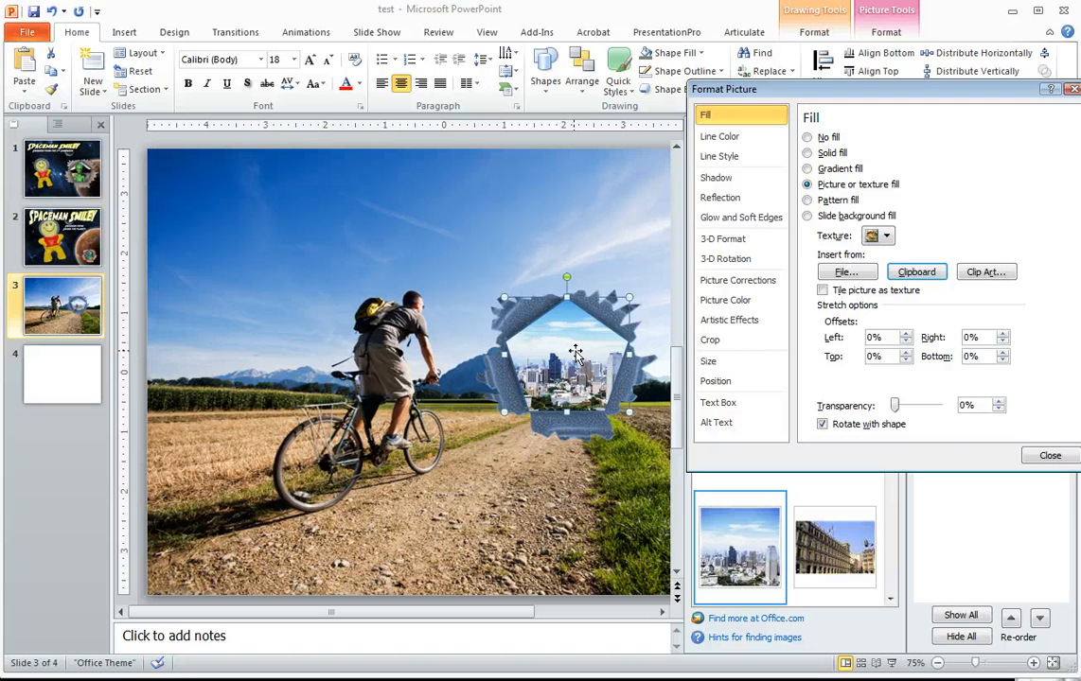
Step: Bring the torn frame in front of the pentagon and select the cyclist background
{"action": "left_click", "coordinate": [452, 284]}
{"action": "right_click", "coordinate": [492, 307]}
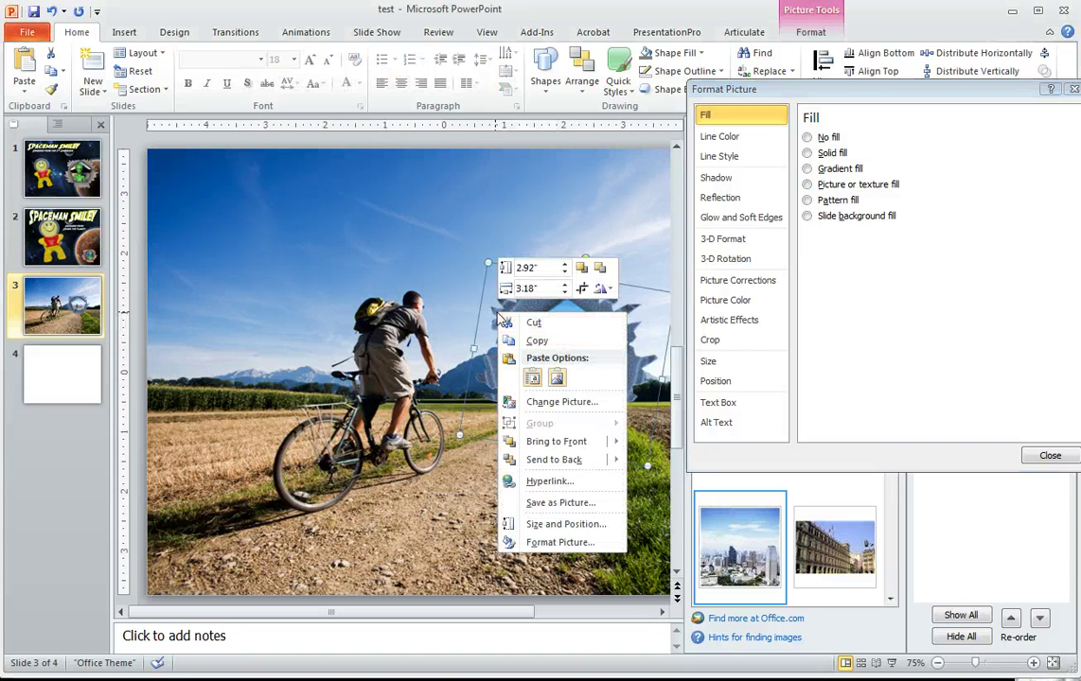
{"action": "left_click", "coordinate": [555, 441]}
{"action": "left_click", "coordinate": [454, 455]}
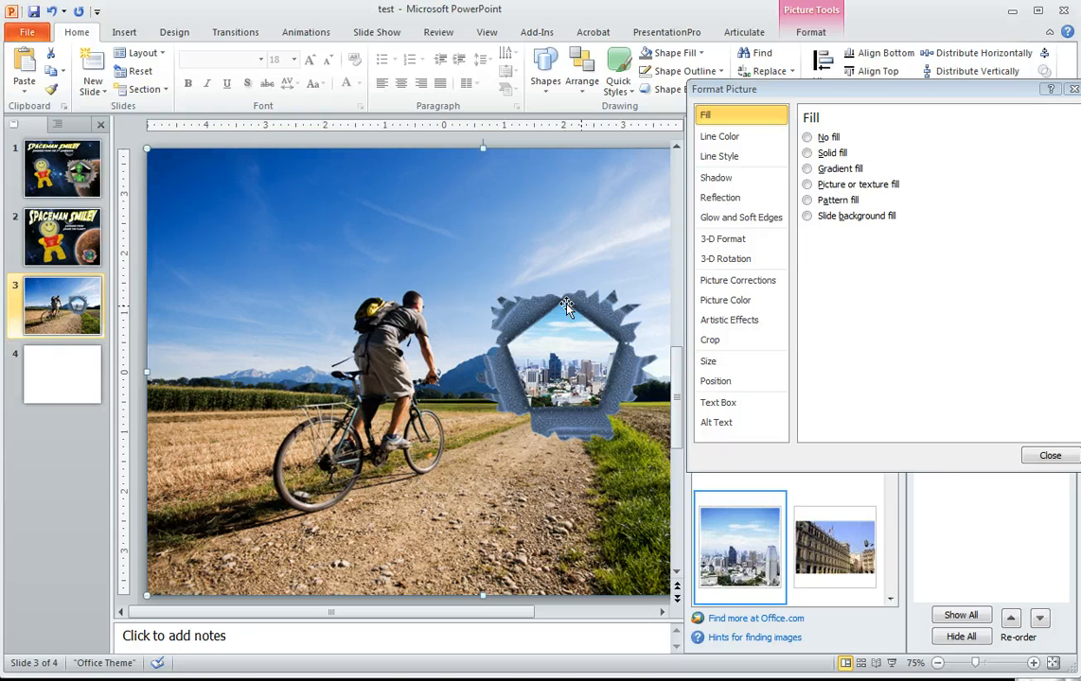
Step: Show blank slide 4 and draw a pentagon in its middle
{"action": "left_click", "coordinate": [68, 375]}
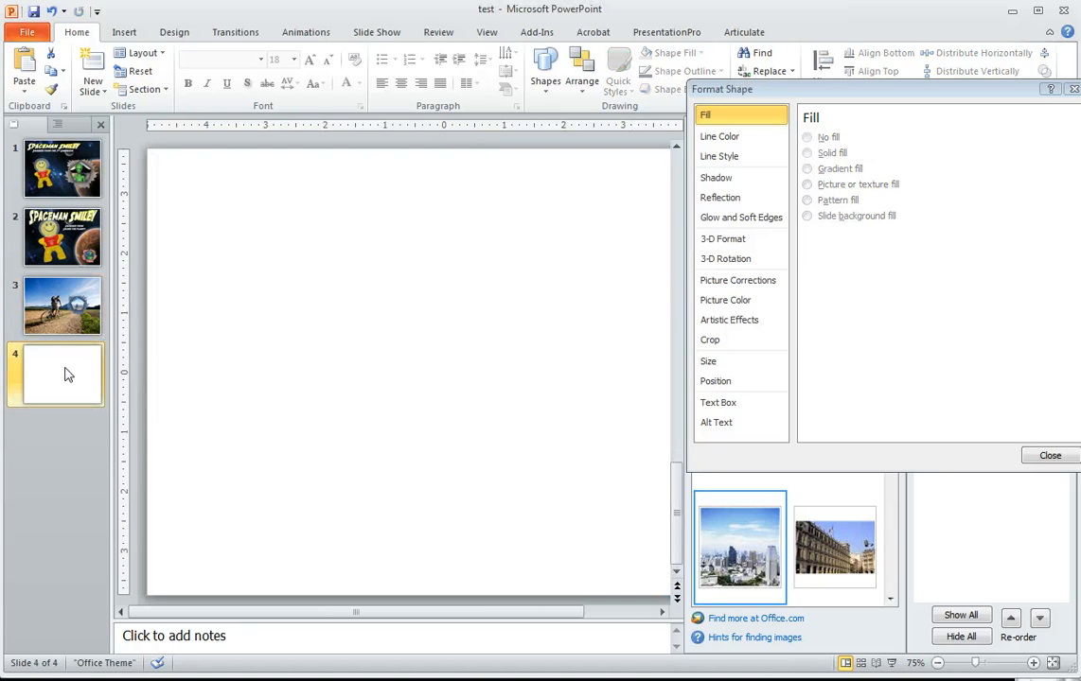
{"action": "left_click", "coordinate": [1048, 455]}
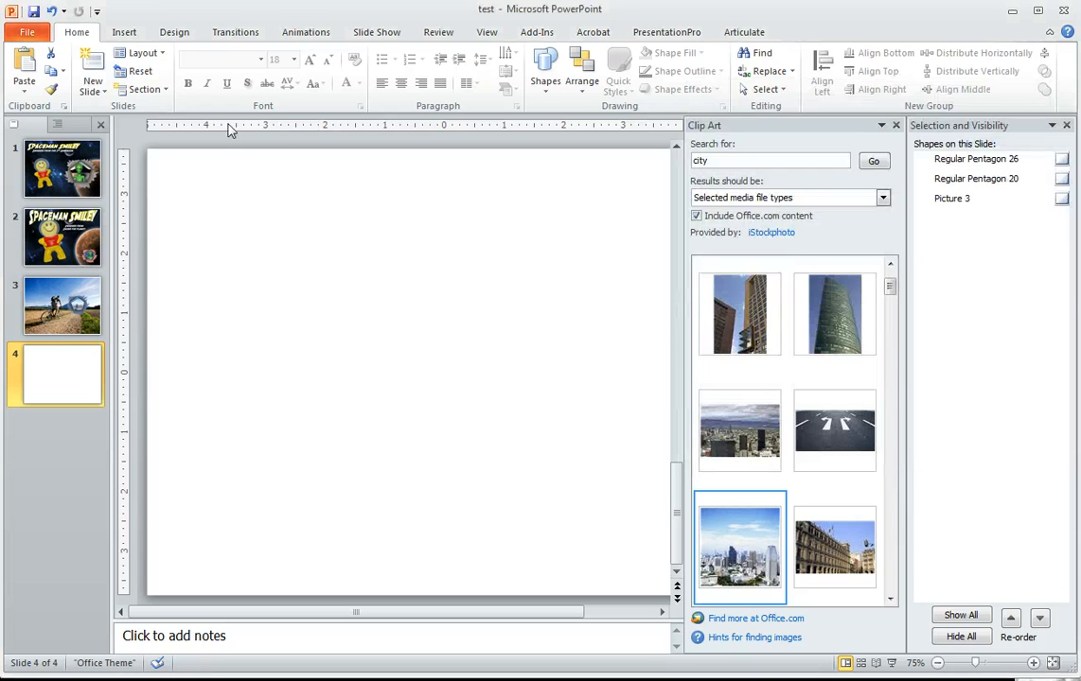
{"action": "left_click", "coordinate": [124, 32]}
{"action": "left_click", "coordinate": [231, 71]}
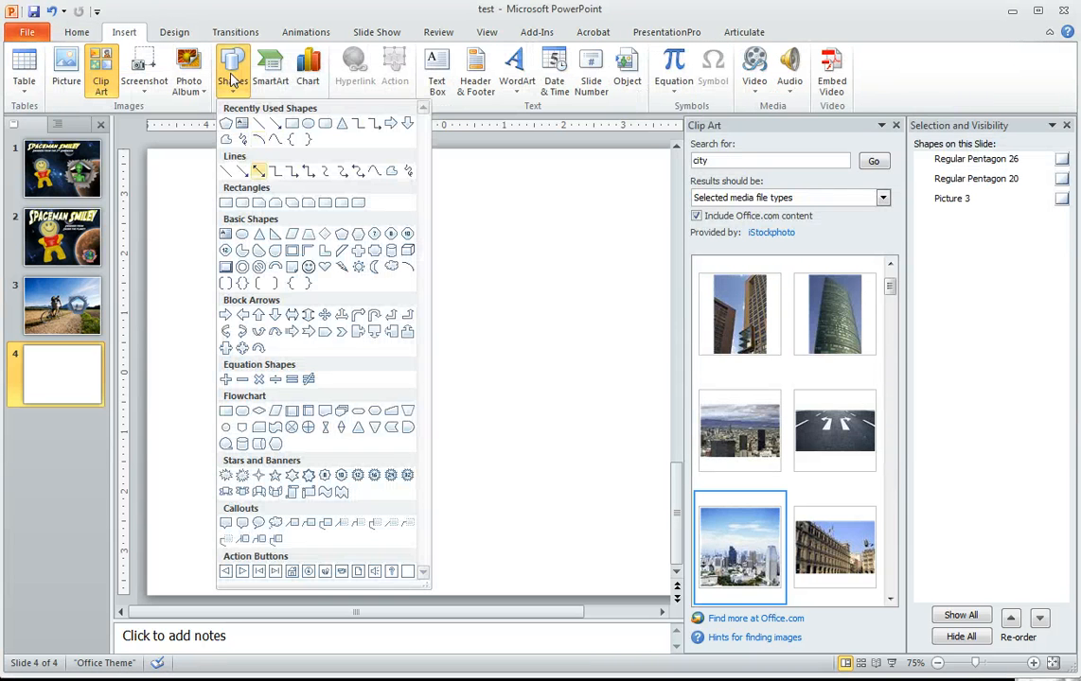
{"action": "left_click", "coordinate": [241, 126]}
{"action": "left_click_drag", "start_coordinate": [369, 298], "coordinate": [558, 480]}
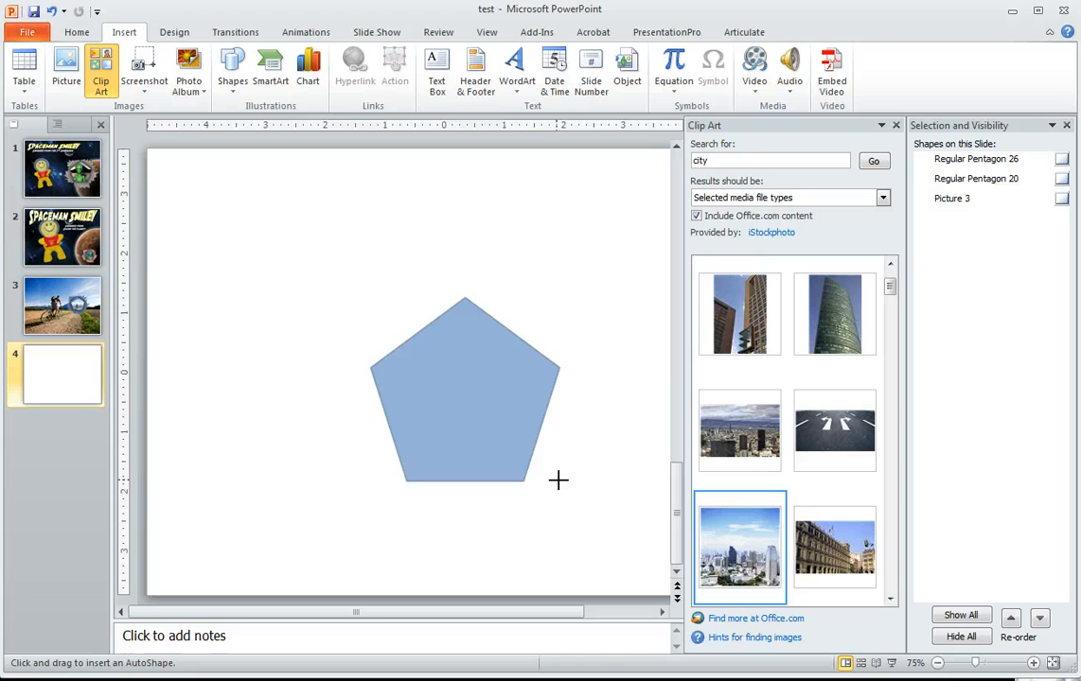
{"action": "left_click_drag", "start_coordinate": [464, 398], "coordinate": [442, 371]}
Step: Apply the black Shape Style, close the Clip Art pane and zoom to 112%
{"action": "left_click", "coordinate": [277, 69]}
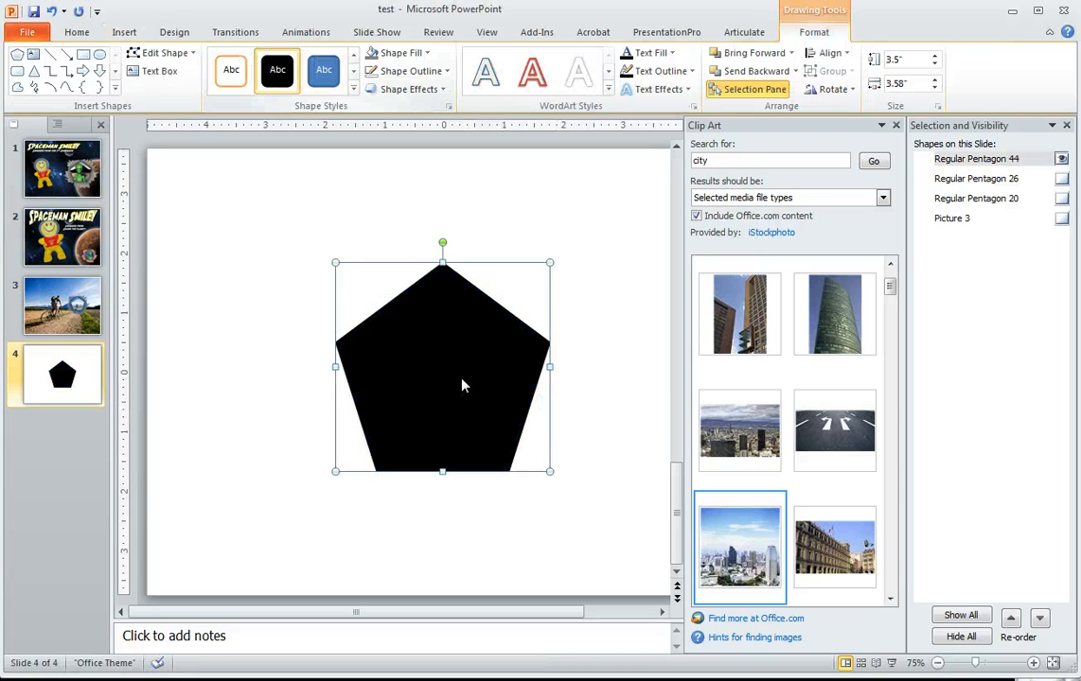
{"action": "left_click", "coordinate": [896, 125]}
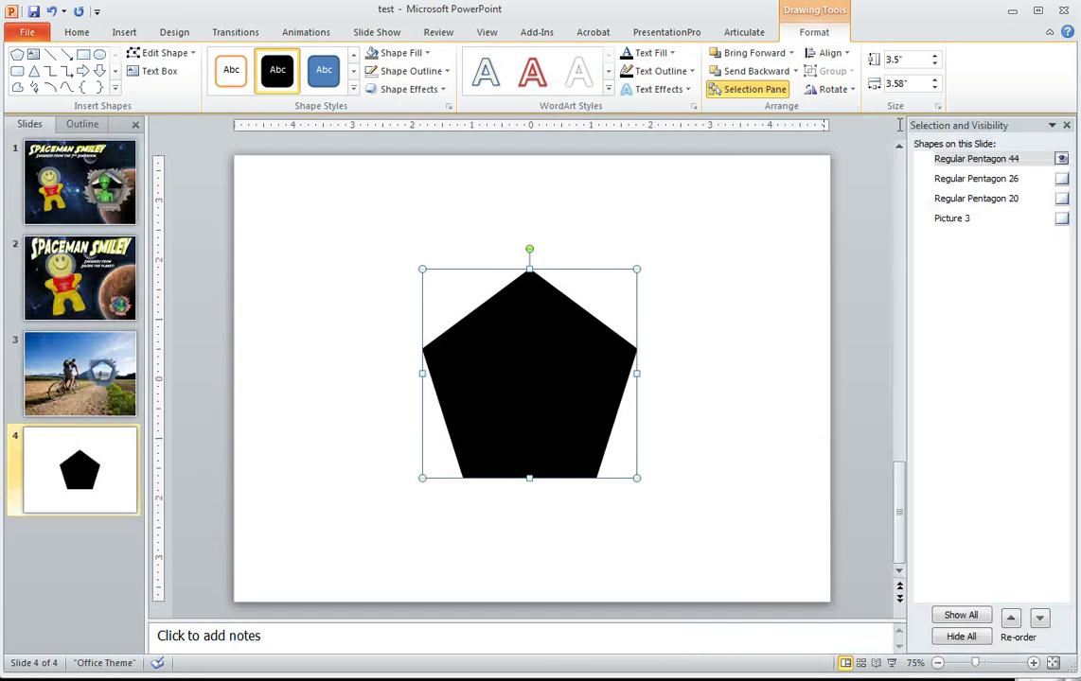
{"action": "left_click", "coordinate": [988, 662]}
{"action": "left_click", "coordinate": [797, 334]}
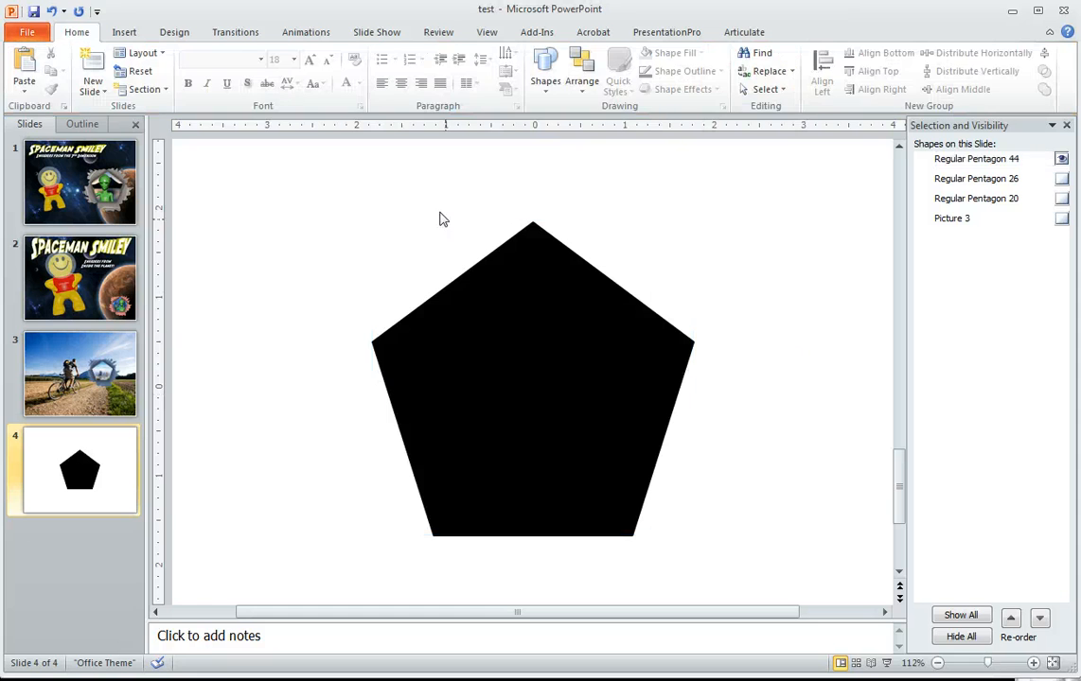
Step: Start a freeform near the pentagon's top, then abandon the first attempt
{"action": "left_click", "coordinate": [511, 284]}
{"action": "left_click", "coordinate": [124, 31]}
{"action": "left_click", "coordinate": [233, 80]}
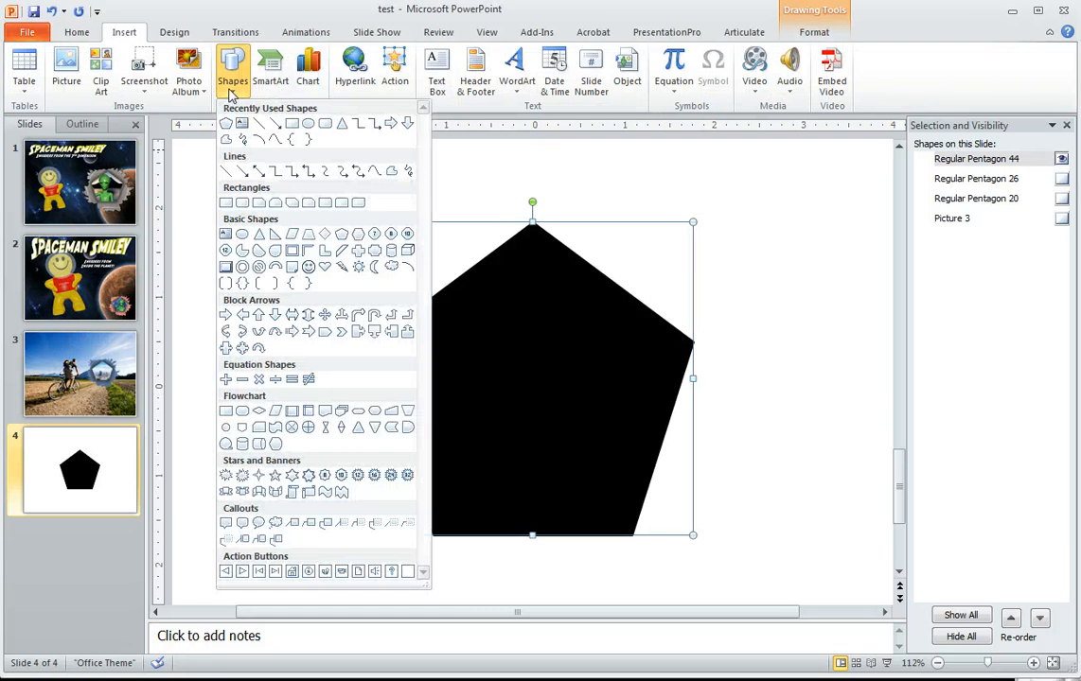
{"action": "left_click", "coordinate": [227, 142]}
{"action": "left_click", "coordinate": [415, 207]}
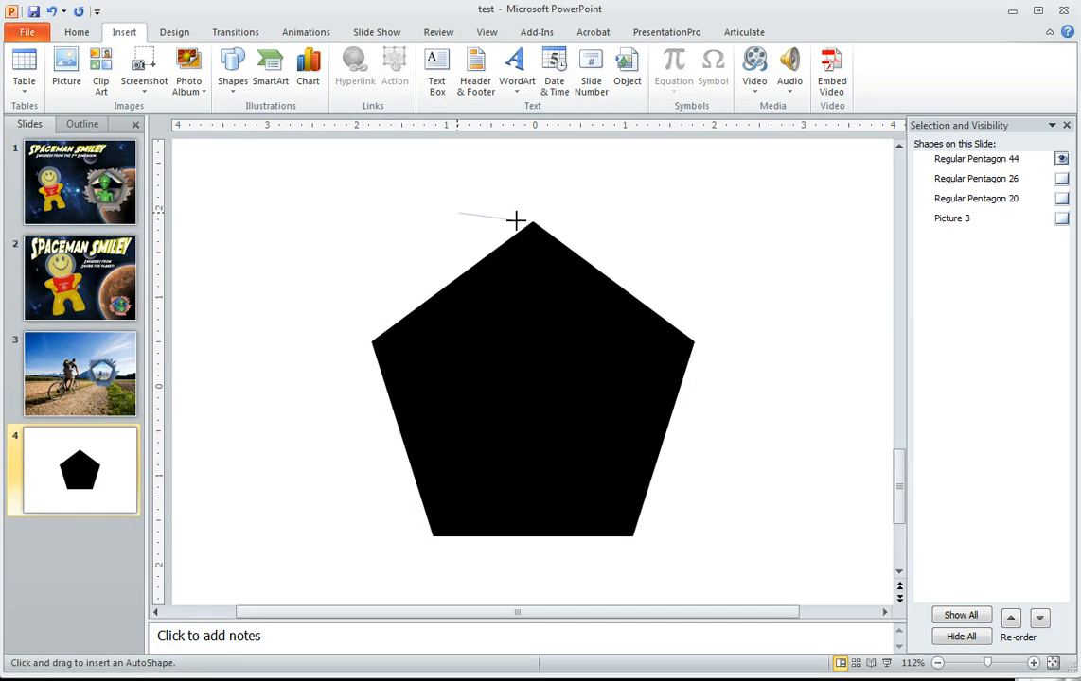
{"action": "key", "text": "Escape"}
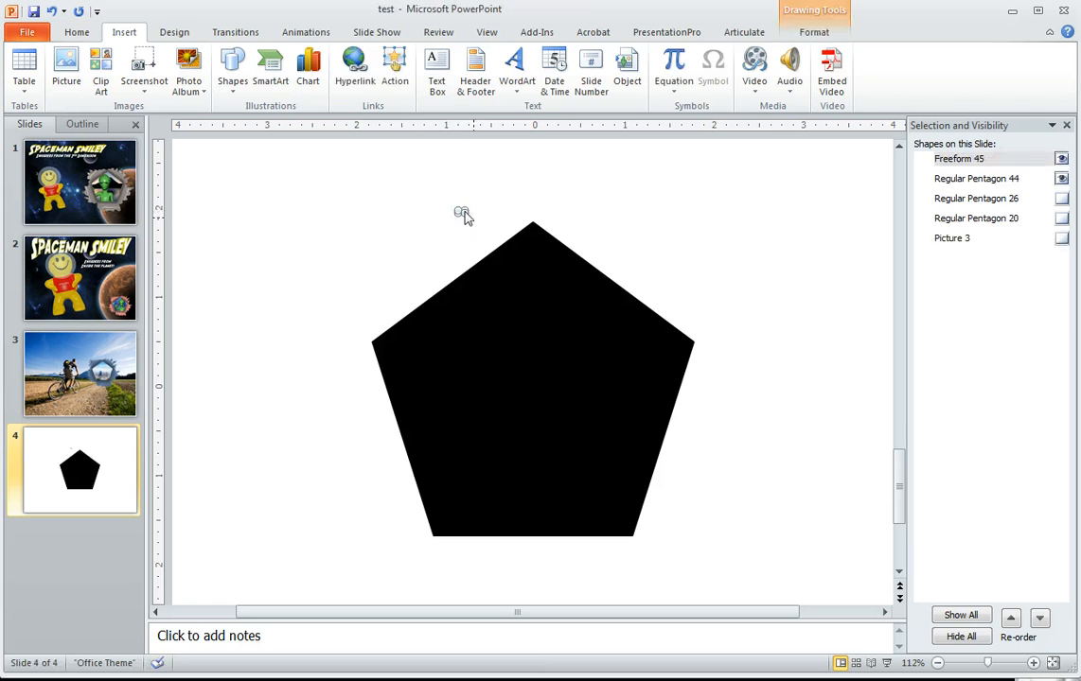
Step: Sketch a wavy freeform torn edge from the top vertex along the upper-right side
{"action": "left_click", "coordinate": [232, 71]}
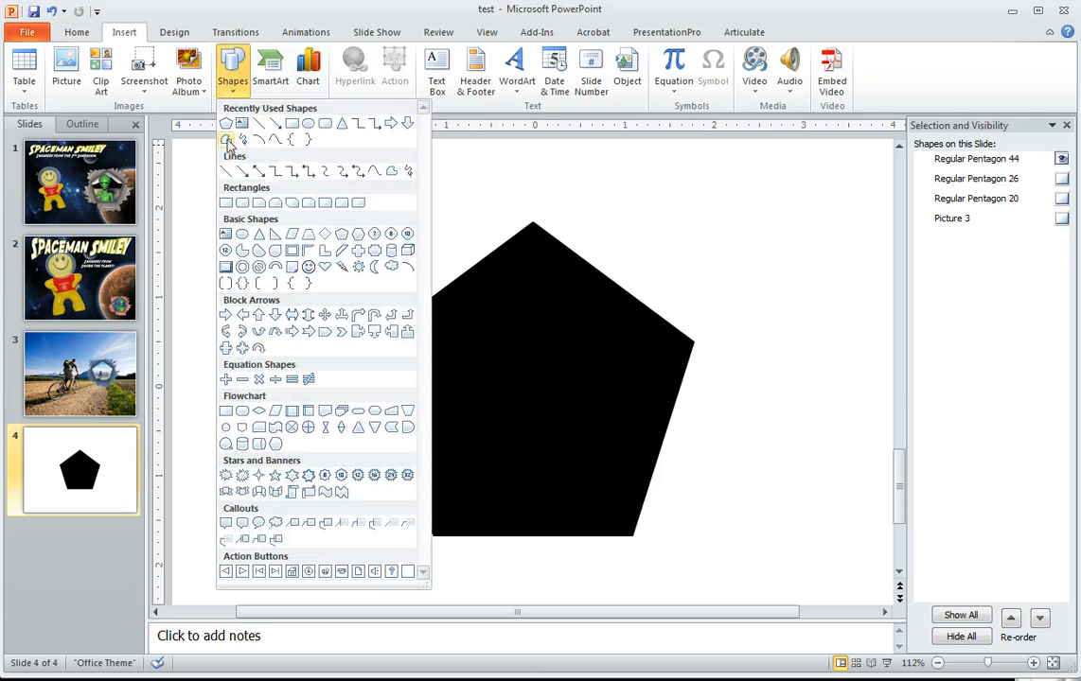
{"action": "left_click", "coordinate": [225, 125]}
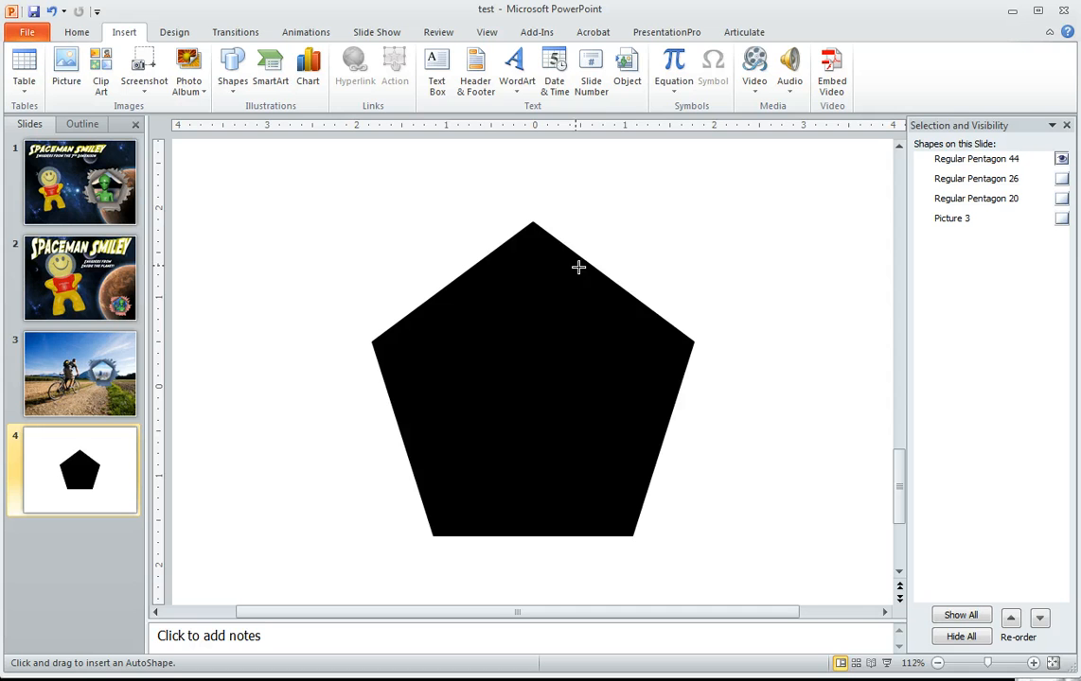
{"action": "left_click", "coordinate": [700, 353]}
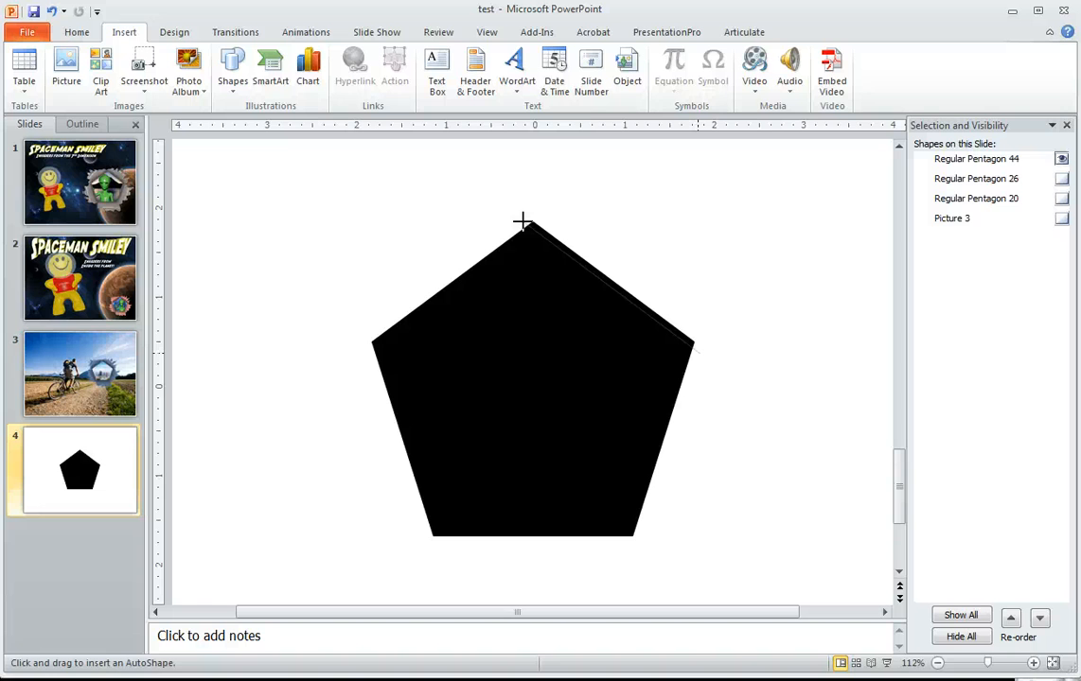
{"action": "mouse_move", "coordinate": [542, 217]}
{"action": "left_mouse_down"}
{"action": "mouse_move", "coordinate": [654, 205]}
{"action": "mouse_move", "coordinate": [714, 267]}
{"action": "mouse_move", "coordinate": [712, 330]}
{"action": "mouse_move", "coordinate": [694, 346]}
{"action": "left_mouse_up"}
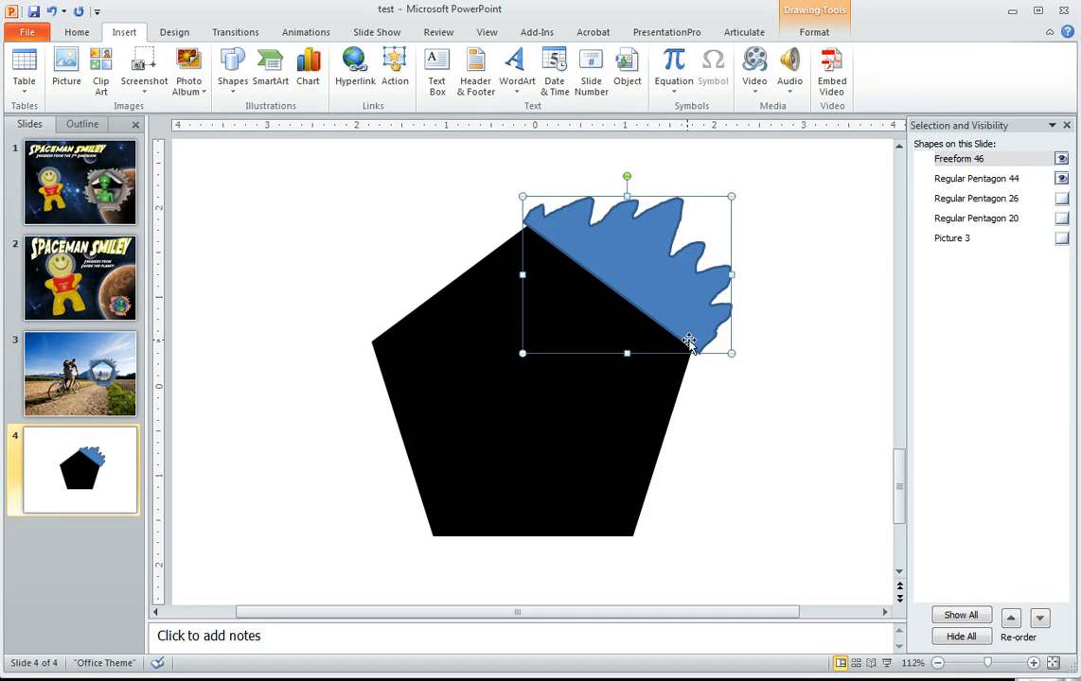
Step: Remove the torn edge's outline and trim its size and position
{"action": "double_click", "coordinate": [655, 294]}
{"action": "left_click", "coordinate": [431, 72]}
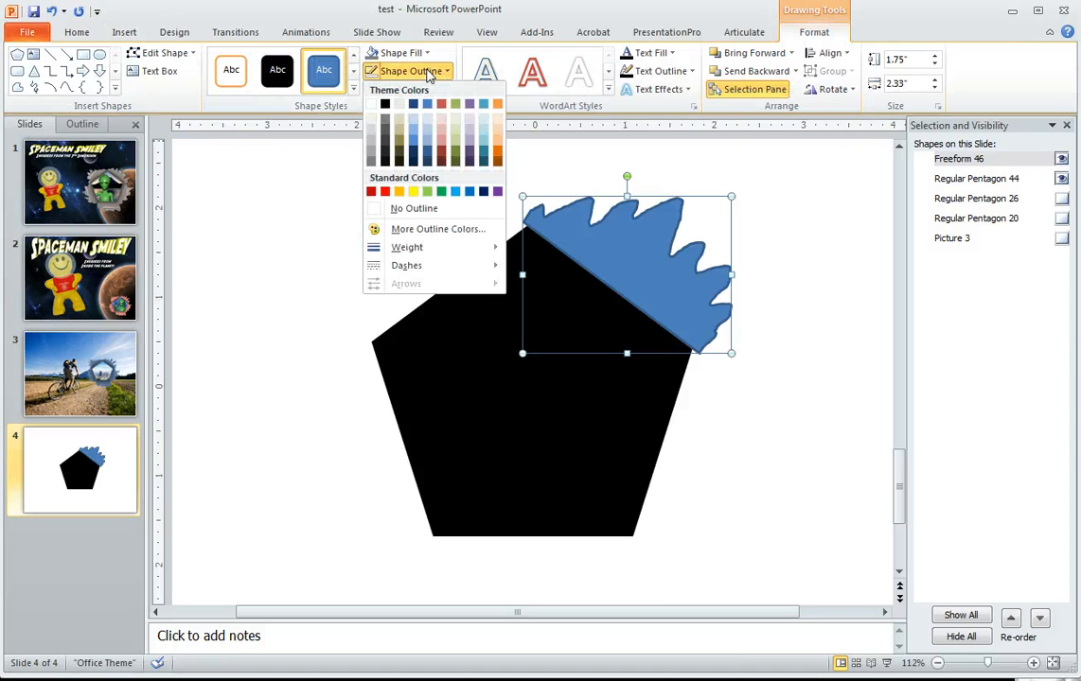
{"action": "left_click", "coordinate": [414, 209]}
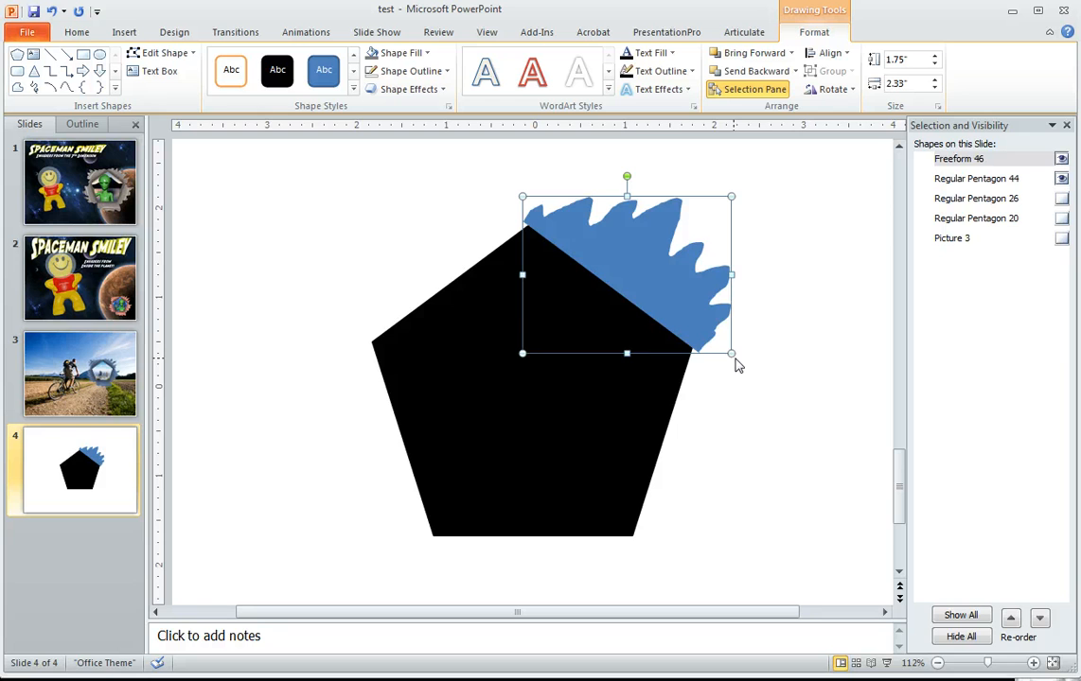
{"action": "left_click_drag", "start_coordinate": [734, 356], "coordinate": [723, 341]}
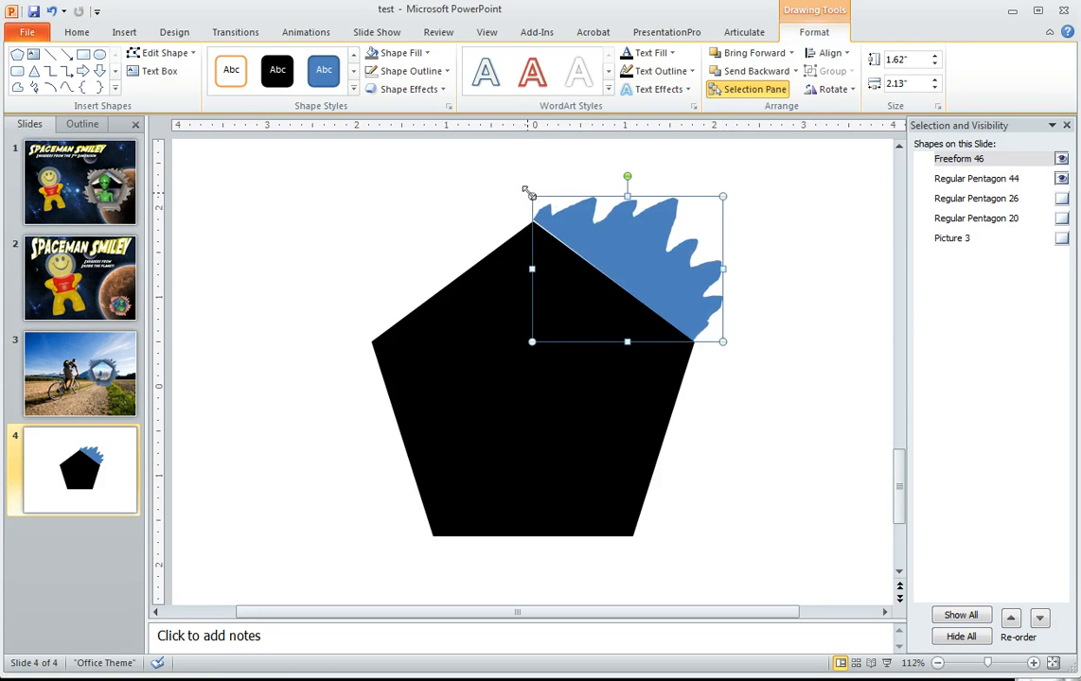
{"action": "left_click_drag", "start_coordinate": [522, 197], "coordinate": [531, 196]}
{"action": "key", "text": "Down"}
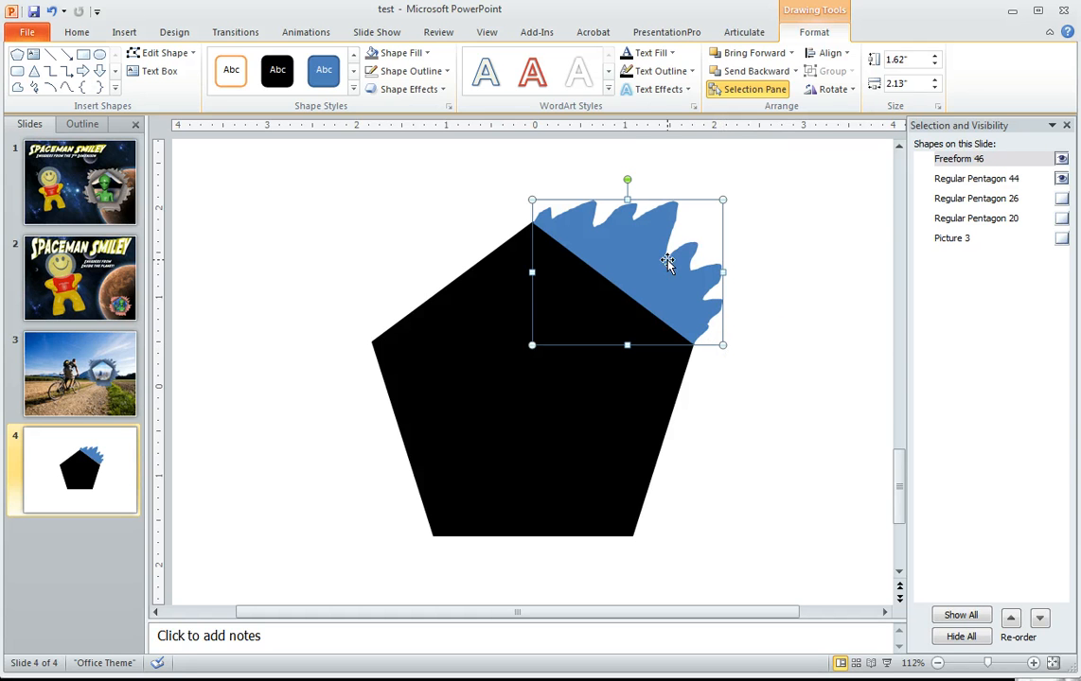
Step: Refine the torn edge, then rotate and move copies onto the pentagon's other sides
{"action": "left_click_drag", "start_coordinate": [722, 199], "coordinate": [730, 185]}
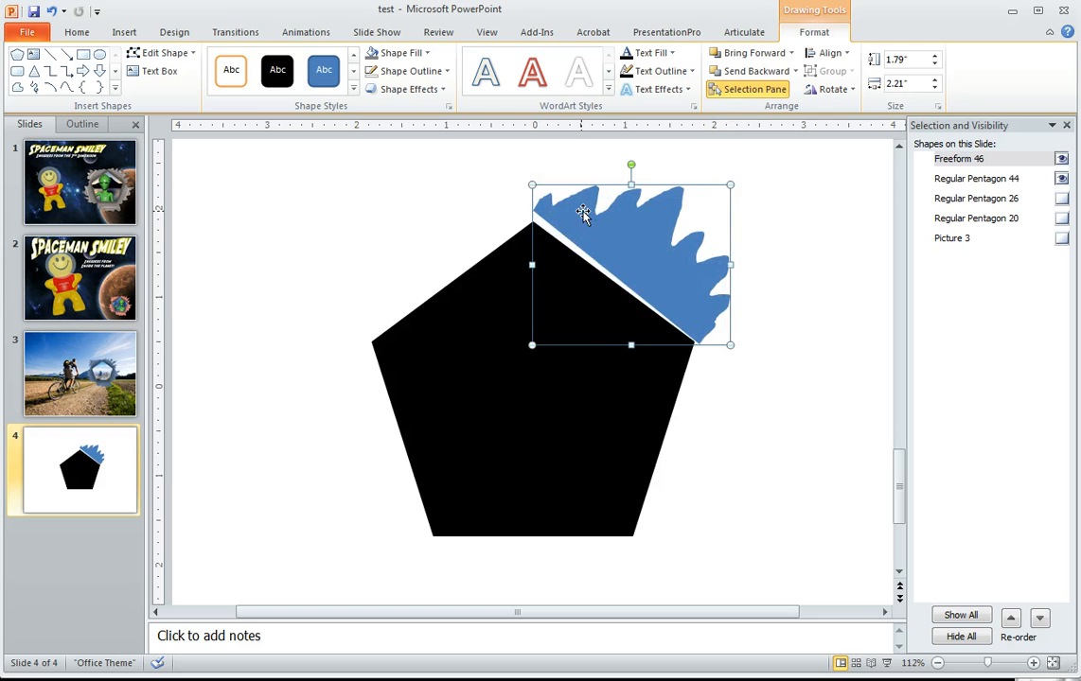
{"action": "left_click_drag", "start_coordinate": [517, 194], "coordinate": [516, 201]}
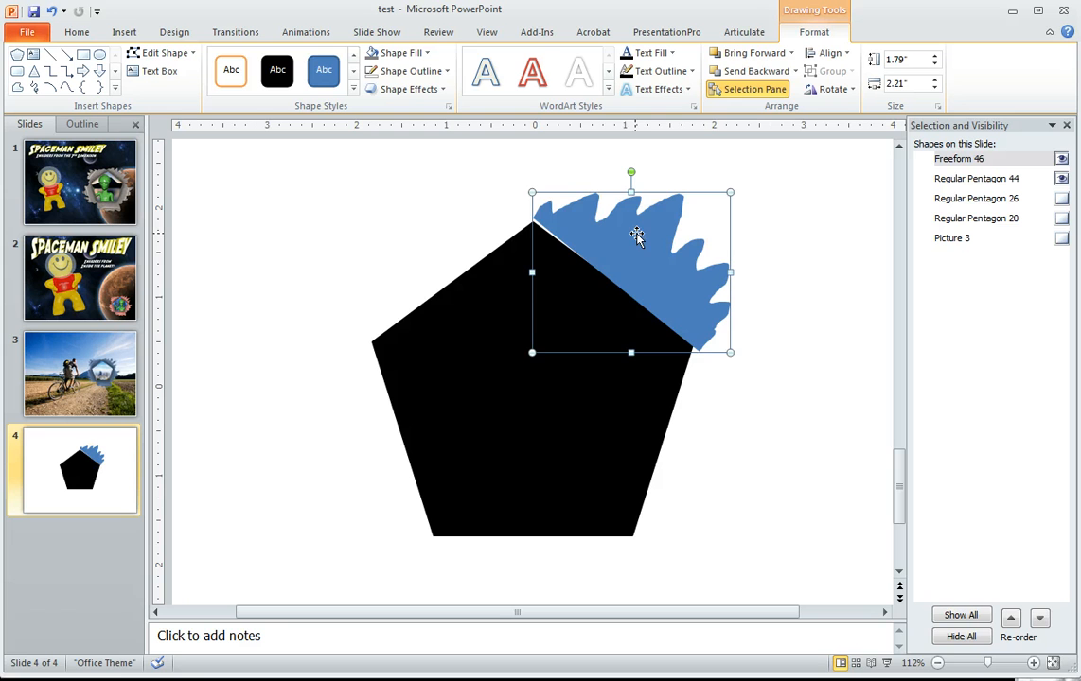
{"action": "left_click_drag", "start_coordinate": [634, 235], "coordinate": [752, 367]}
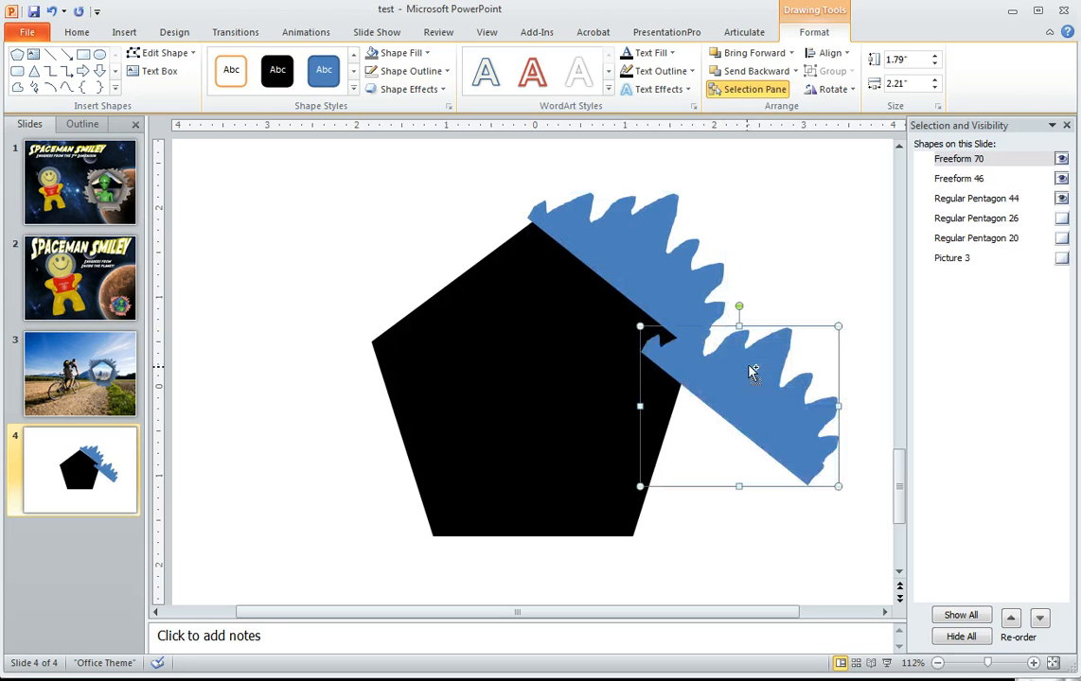
{"action": "left_click_drag", "start_coordinate": [737, 306], "coordinate": [818, 374]}
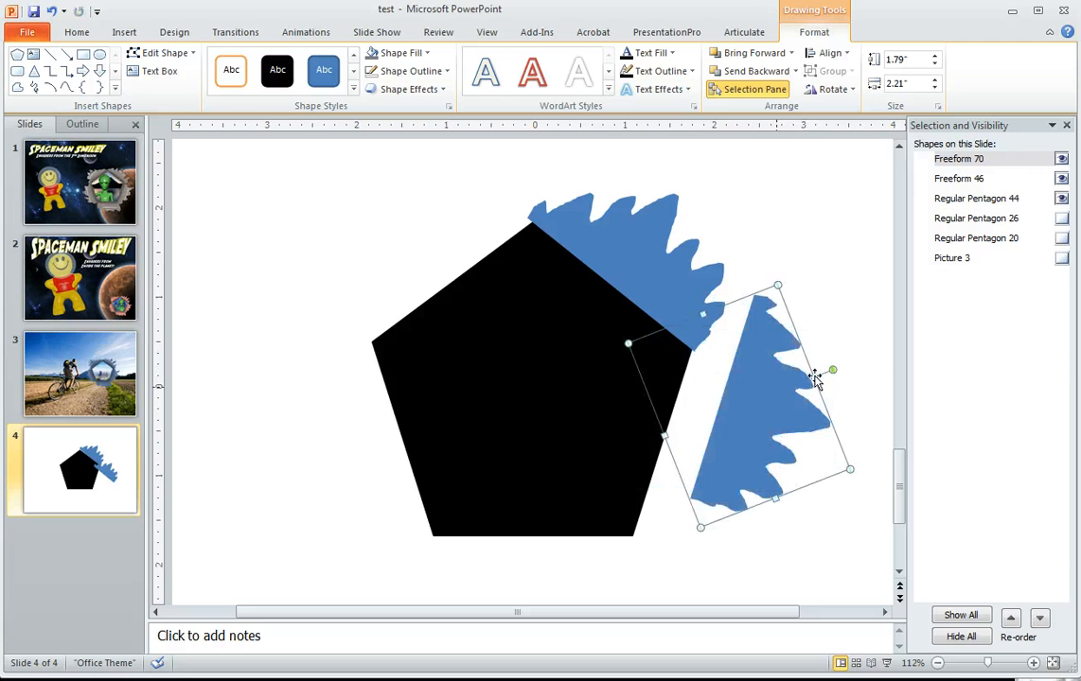
{"action": "left_click_drag", "start_coordinate": [729, 398], "coordinate": [703, 427]}
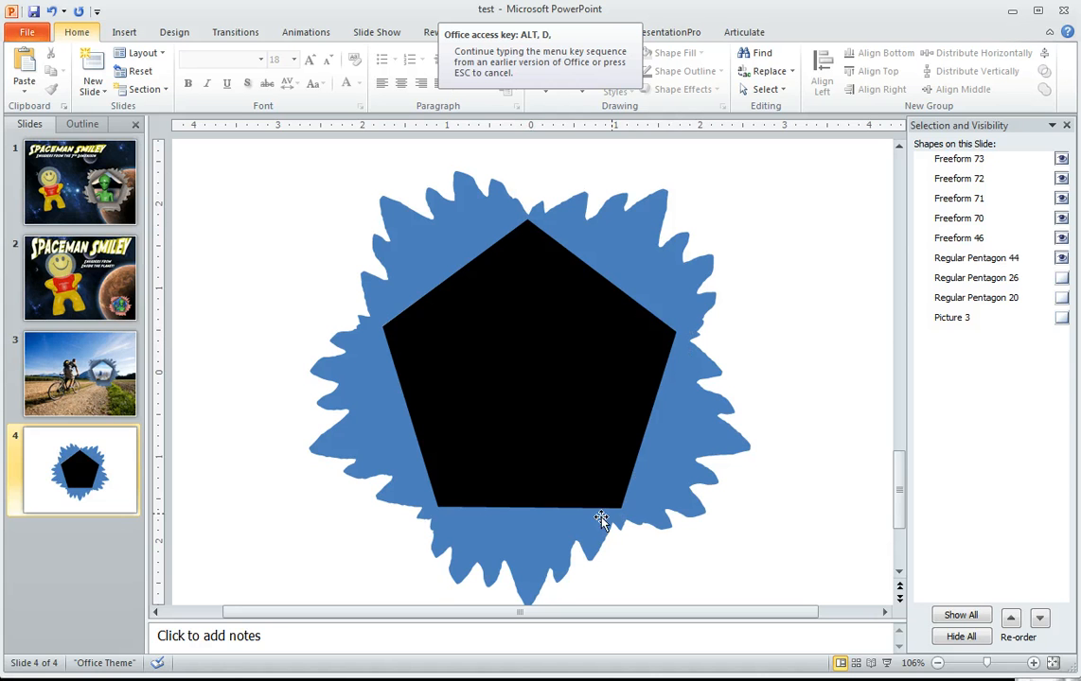
Step: Hide the black pentagon via the Selection Pane
{"action": "left_click", "coordinate": [483, 371]}
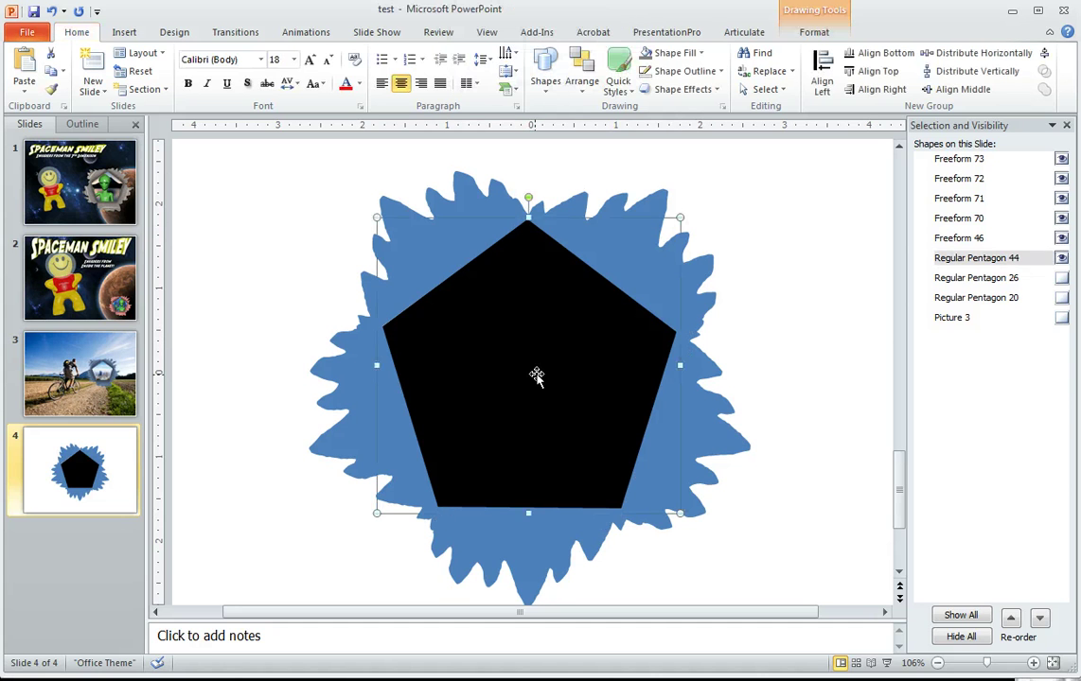
{"action": "left_click", "coordinate": [1061, 258]}
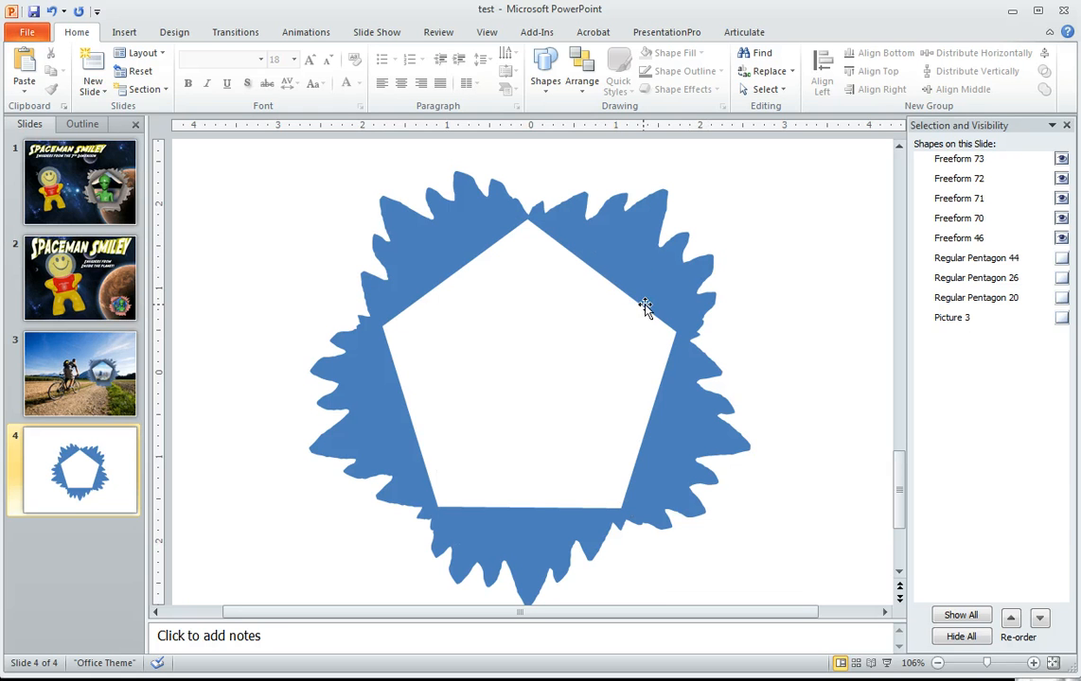
Step: Select all five freeform pieces and merge them with Shape Union
{"action": "left_click", "coordinate": [422, 274]}
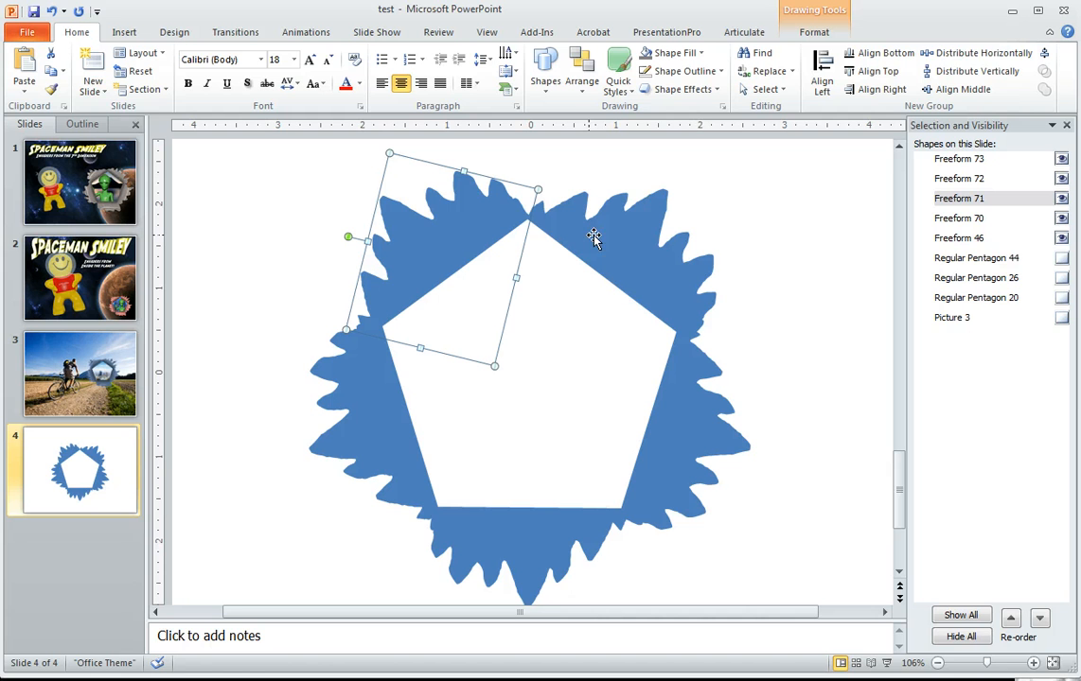
{"action": "left_click", "coordinate": [593, 235], "text": "shift"}
{"action": "left_click", "coordinate": [712, 422], "text": "shift"}
{"action": "left_click", "coordinate": [549, 563], "text": "shift"}
{"action": "left_click", "coordinate": [371, 433], "text": "shift"}
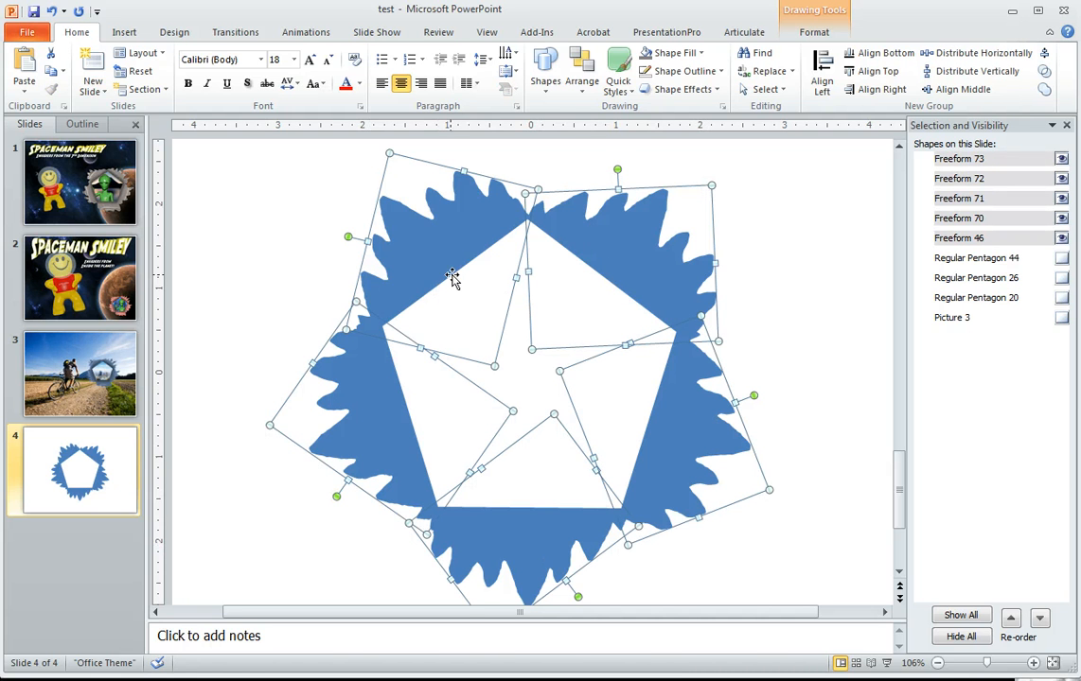
{"action": "left_click", "coordinate": [1045, 91]}
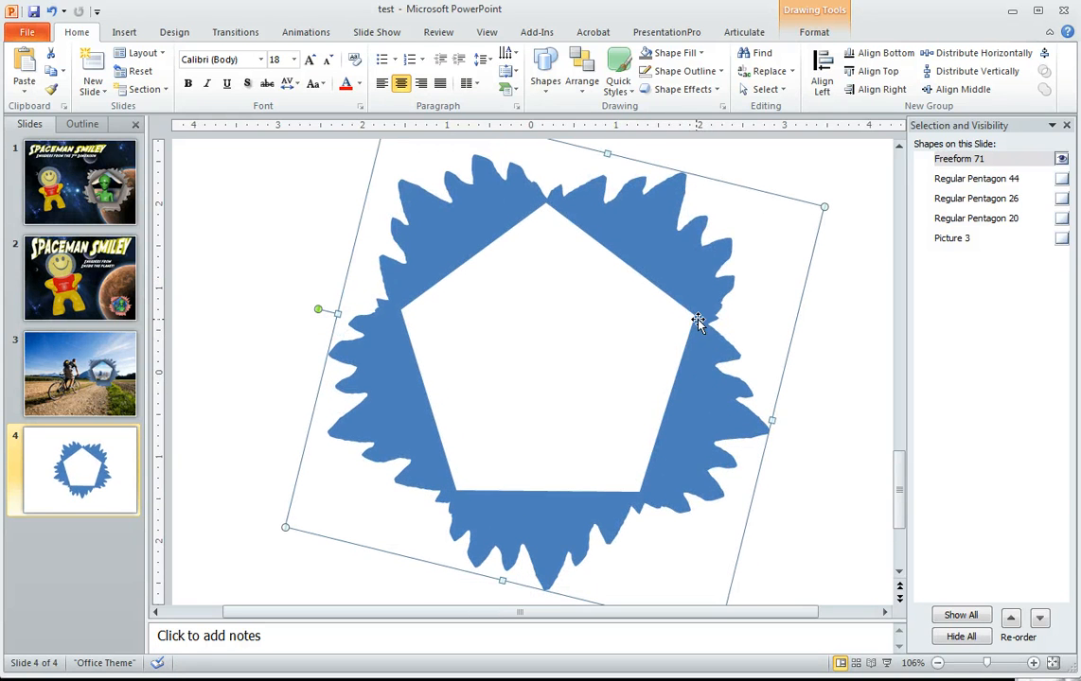
Step: Fill the merged frame with a radial gradient and shift a stop from 34% to 43%
{"action": "right_click", "coordinate": [685, 275]}
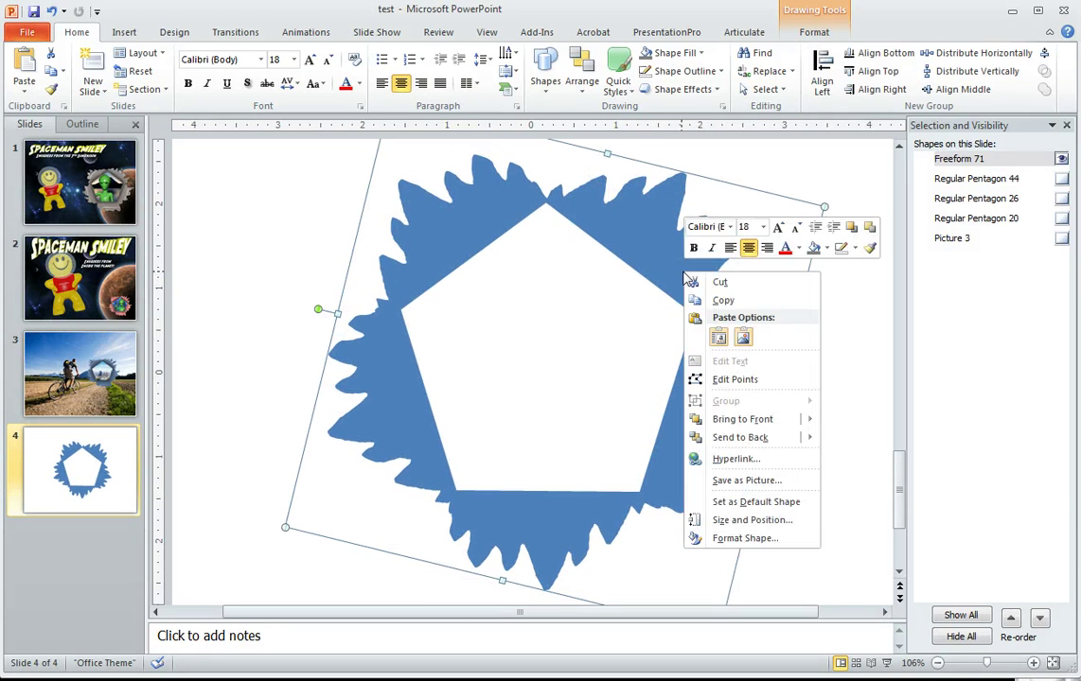
{"action": "left_click", "coordinate": [745, 538]}
{"action": "left_click_drag", "start_coordinate": [780, 90], "coordinate": [790, 87]}
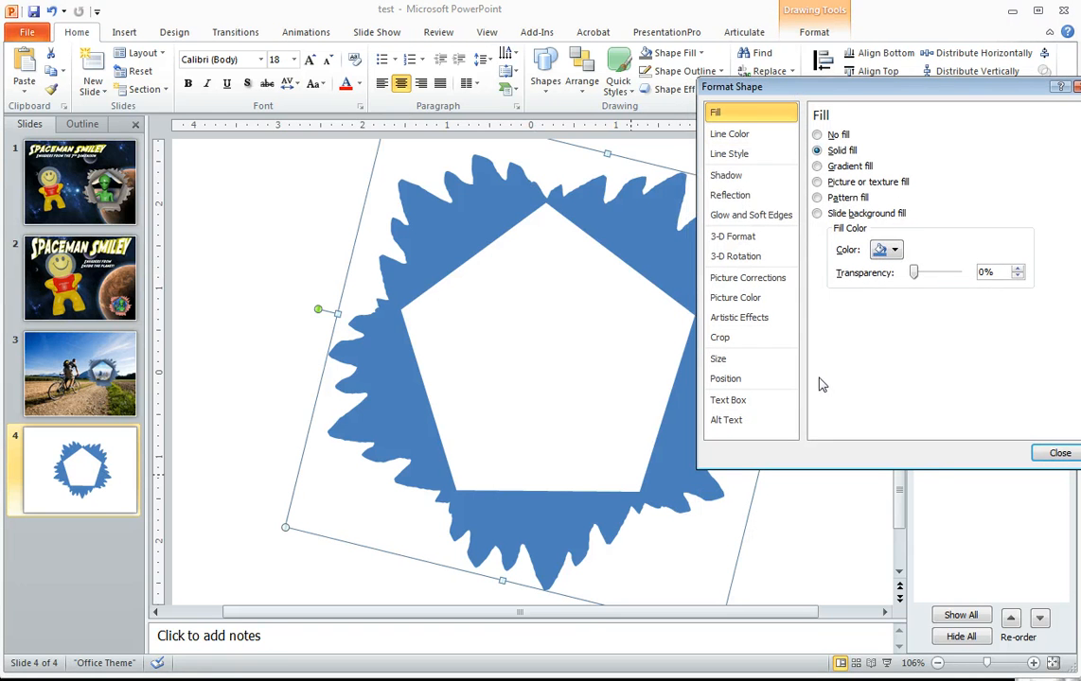
{"action": "left_click", "coordinate": [818, 165]}
{"action": "mouse_move", "coordinate": [871, 93]}
{"action": "left_mouse_down"}
{"action": "mouse_move", "coordinate": [823, 28]}
{"action": "mouse_move", "coordinate": [698, 213]}
{"action": "left_mouse_up"}
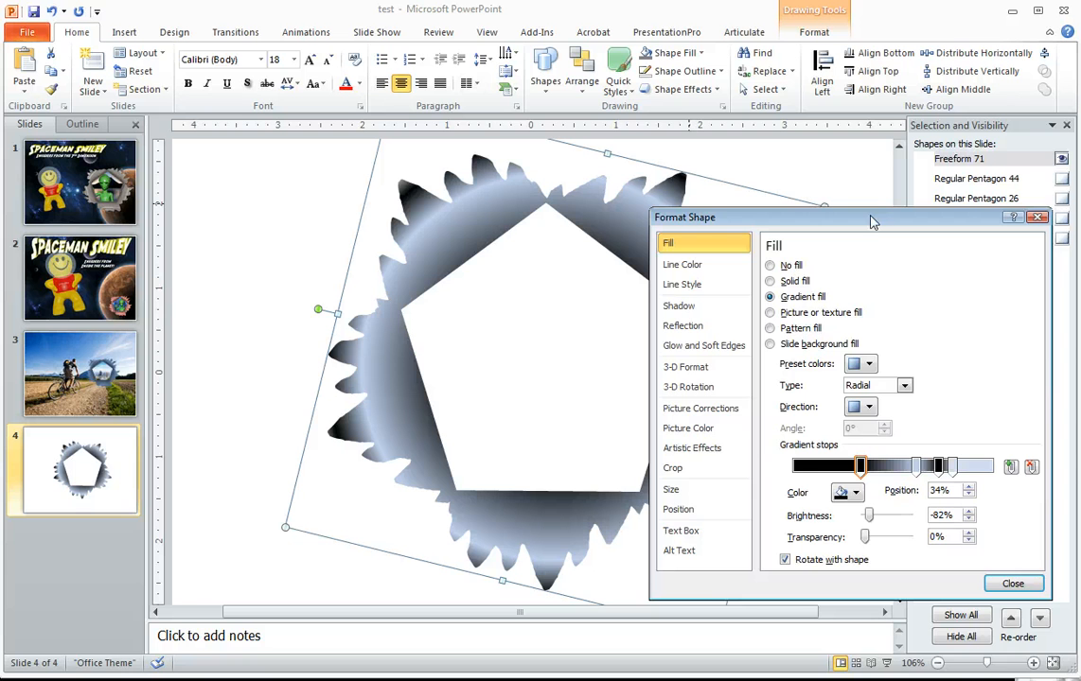
{"action": "left_click_drag", "start_coordinate": [873, 219], "coordinate": [872, 181]}
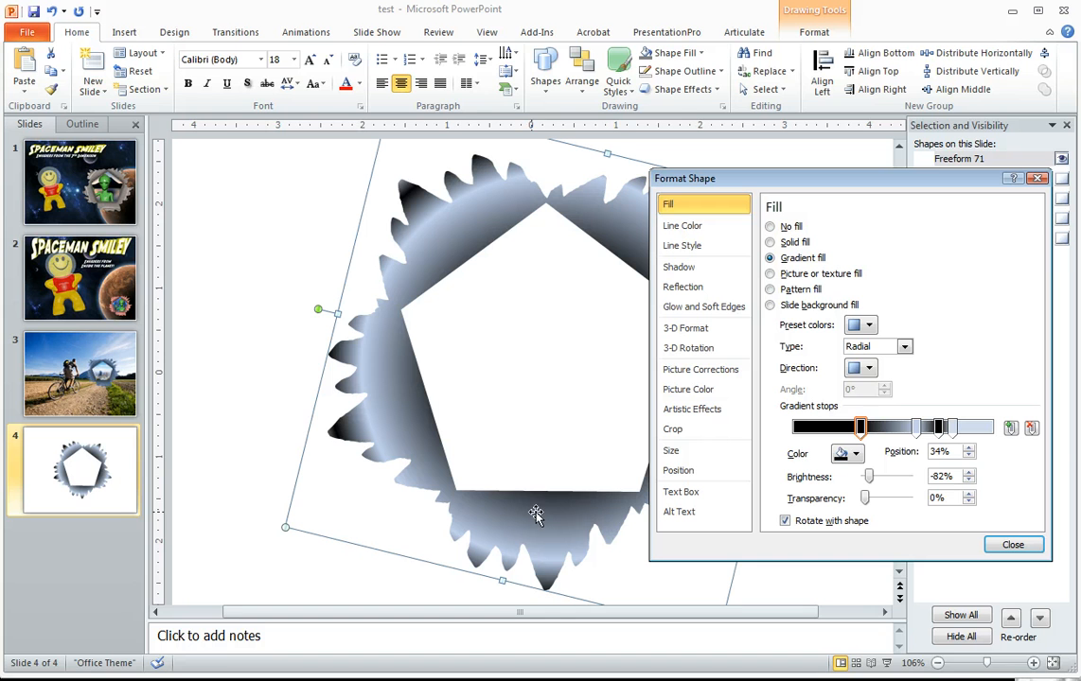
{"action": "left_click_drag", "start_coordinate": [859, 428], "coordinate": [878, 428]}
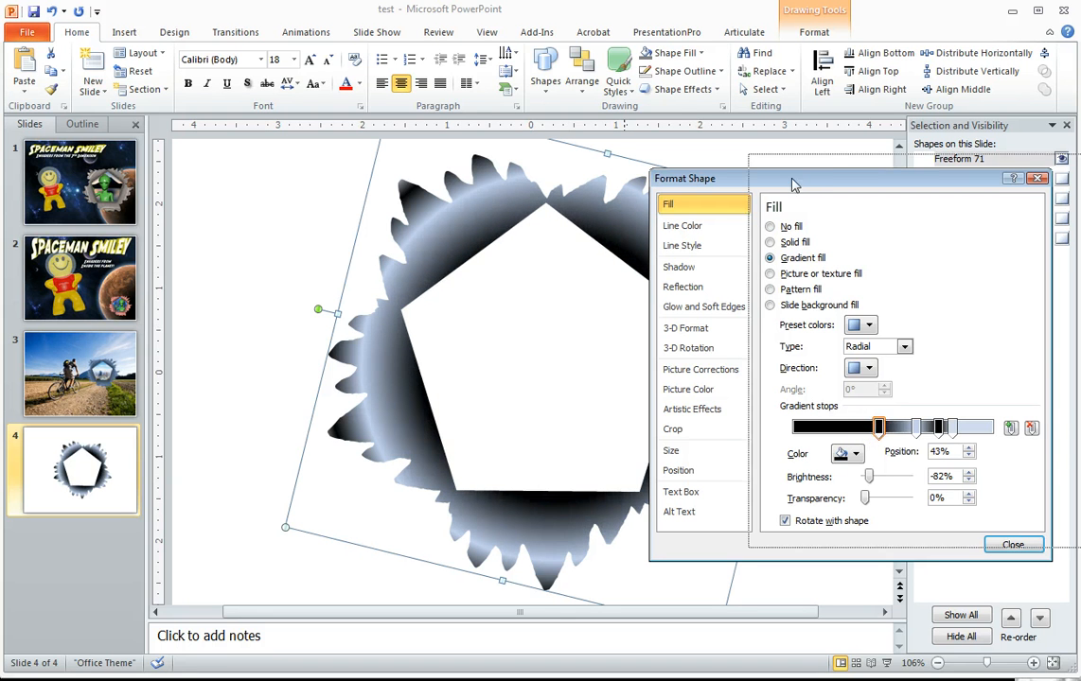
Step: Adjust the 83% and 73% gradient stops, then close the fill settings
{"action": "left_click_drag", "start_coordinate": [781, 178], "coordinate": [880, 164]}
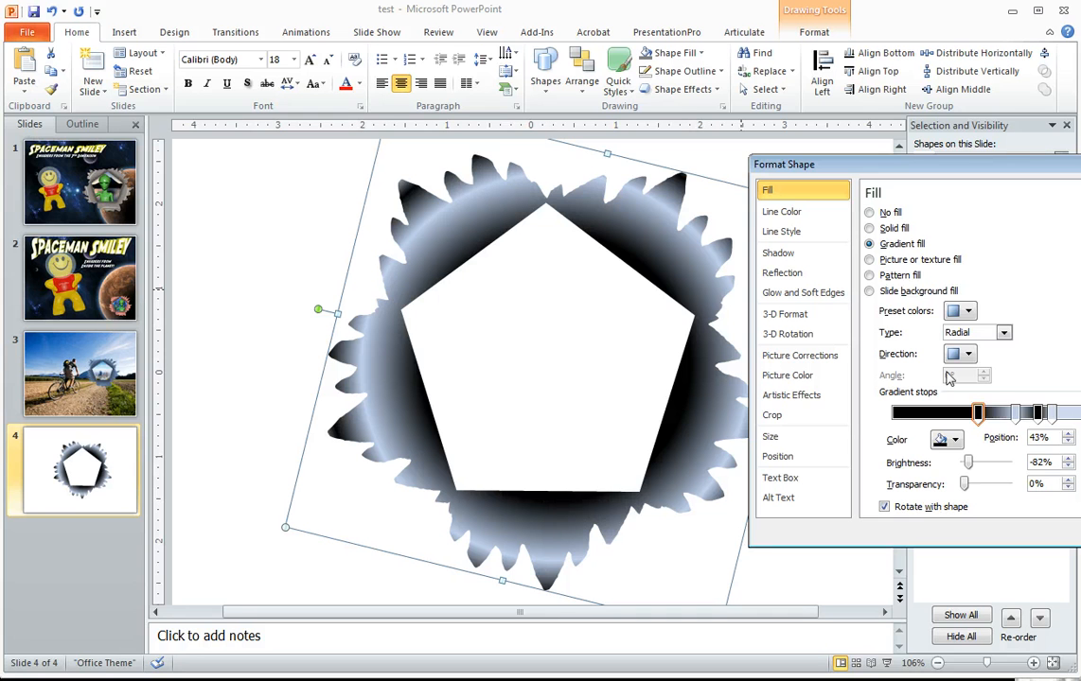
{"action": "left_click", "coordinate": [1058, 413]}
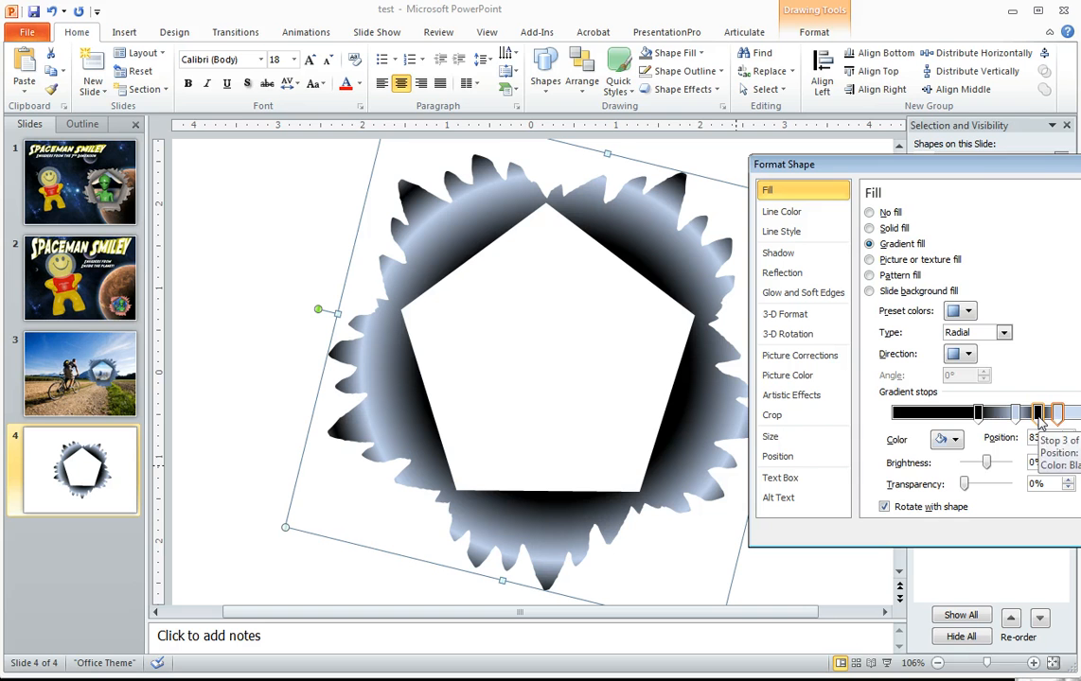
{"action": "left_click", "coordinate": [1038, 413]}
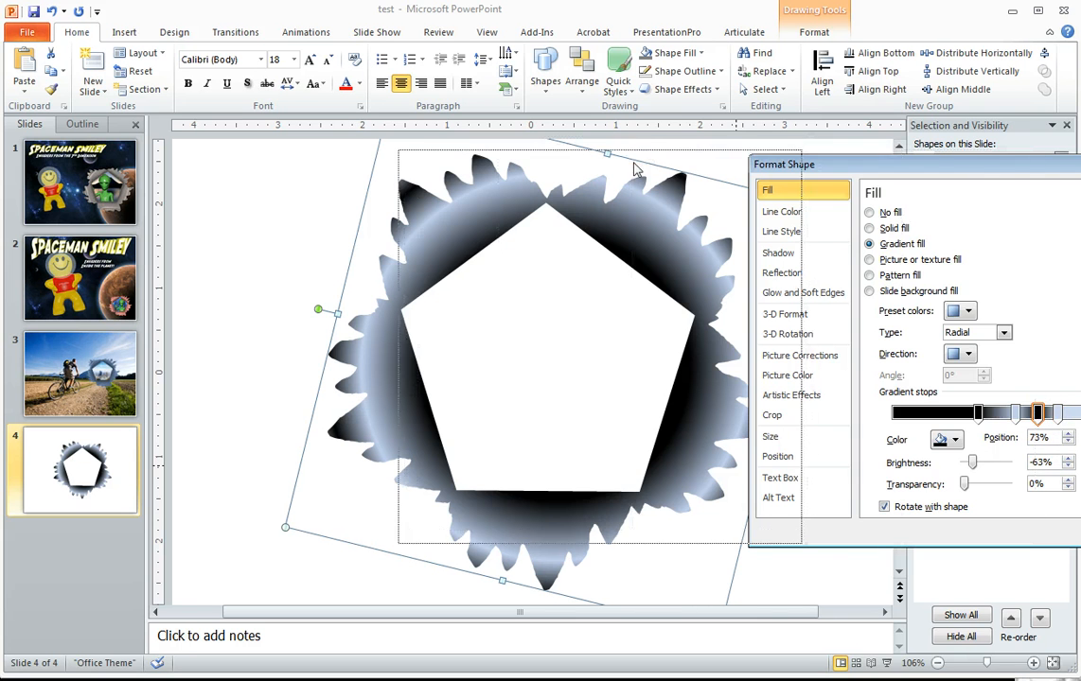
{"action": "left_click_drag", "start_coordinate": [986, 176], "coordinate": [636, 174]}
{"action": "left_click", "coordinate": [760, 530]}
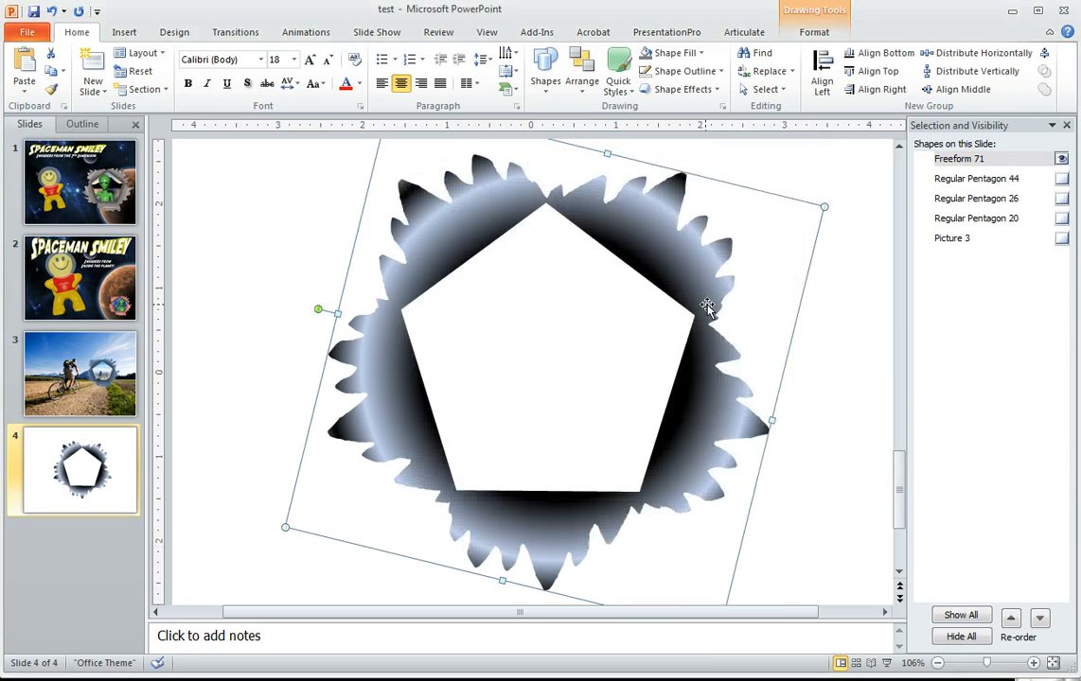
Step: Copy the frame, paste it as a picture and apply an artistic effect
{"action": "right_click", "coordinate": [686, 272]}
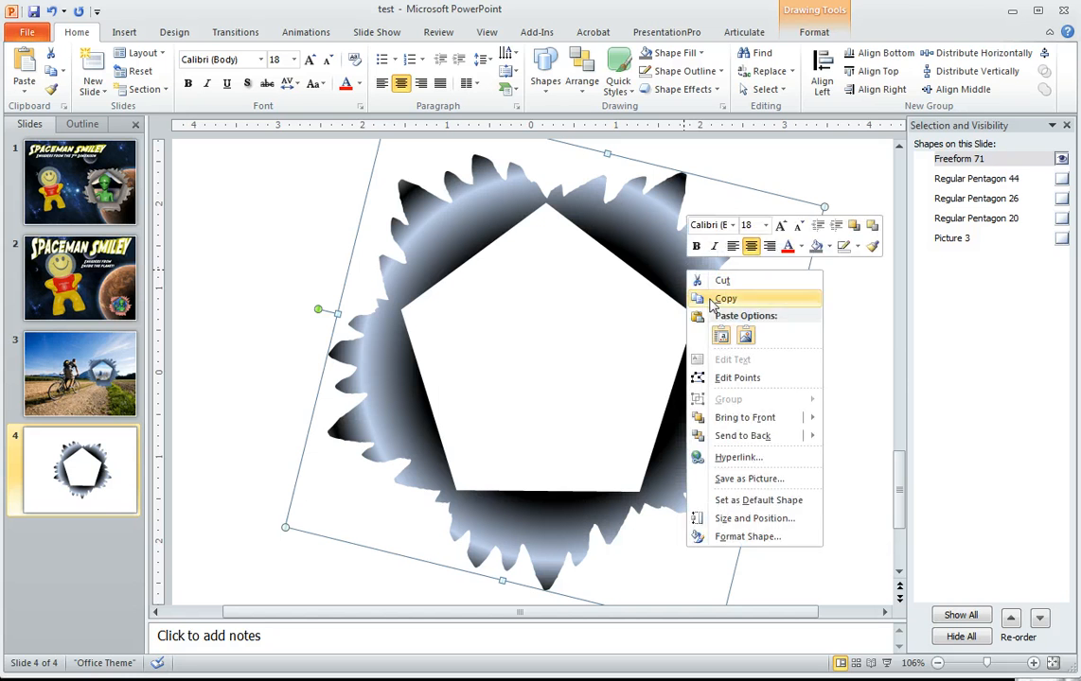
{"action": "left_click", "coordinate": [724, 300]}
{"action": "right_click", "coordinate": [262, 249]}
{"action": "left_click", "coordinate": [319, 311]}
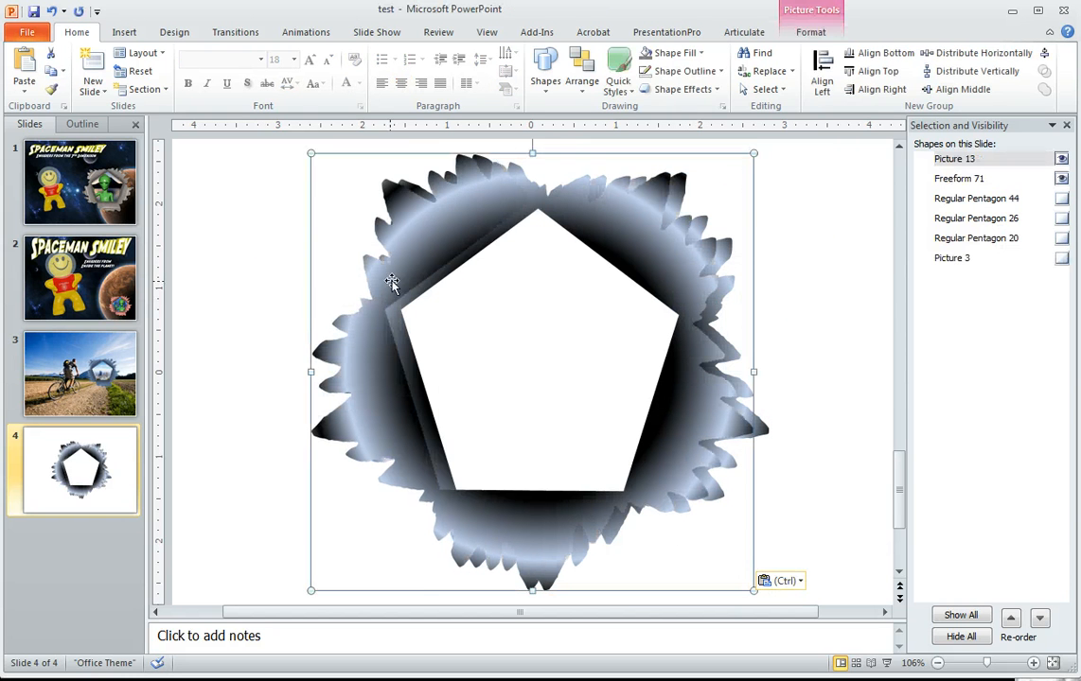
{"action": "left_click_drag", "start_coordinate": [348, 253], "coordinate": [282, 257]}
{"action": "left_click", "coordinate": [809, 32]}
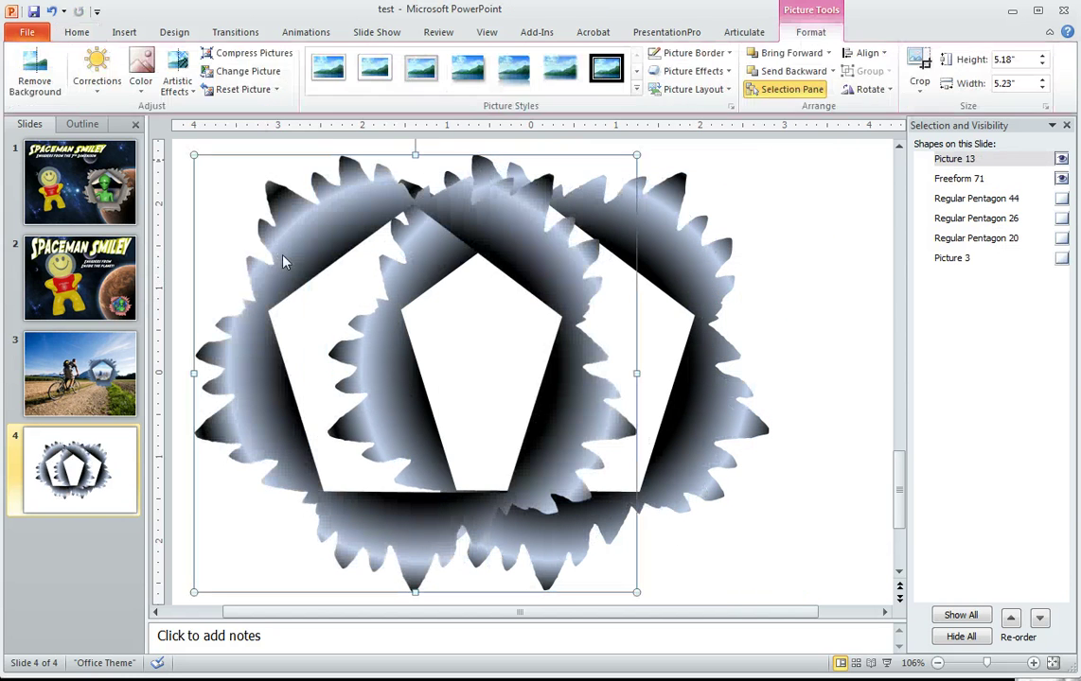
{"action": "left_click", "coordinate": [177, 80]}
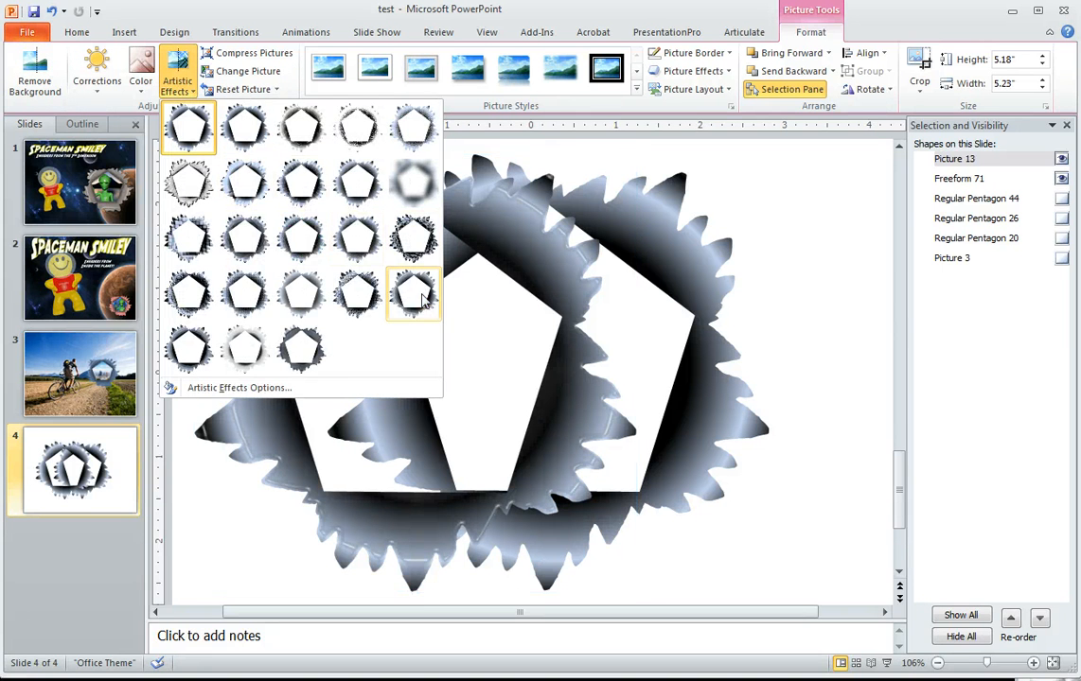
{"action": "left_click", "coordinate": [358, 239]}
Step: Paste another copy, delete the unwanted duplicate and centre the remaining frame picture
{"action": "right_click", "coordinate": [505, 239]}
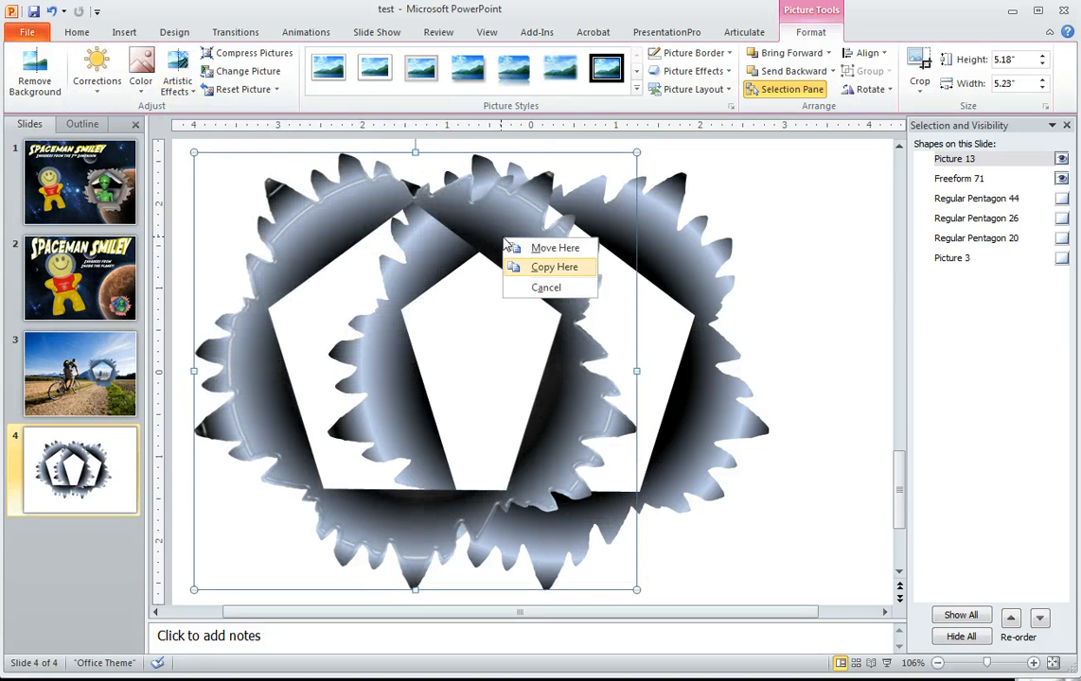
{"action": "key", "text": "Escape"}
{"action": "right_click", "coordinate": [252, 188]}
{"action": "key", "text": "Escape"}
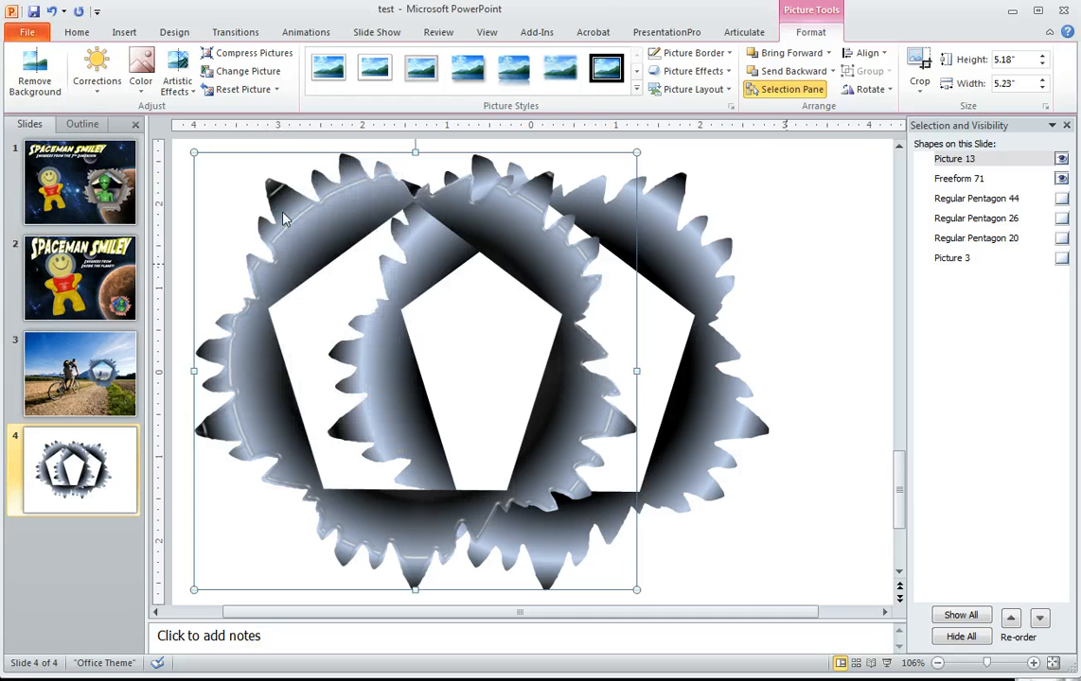
{"action": "right_click", "coordinate": [794, 255]}
{"action": "left_click", "coordinate": [824, 323]}
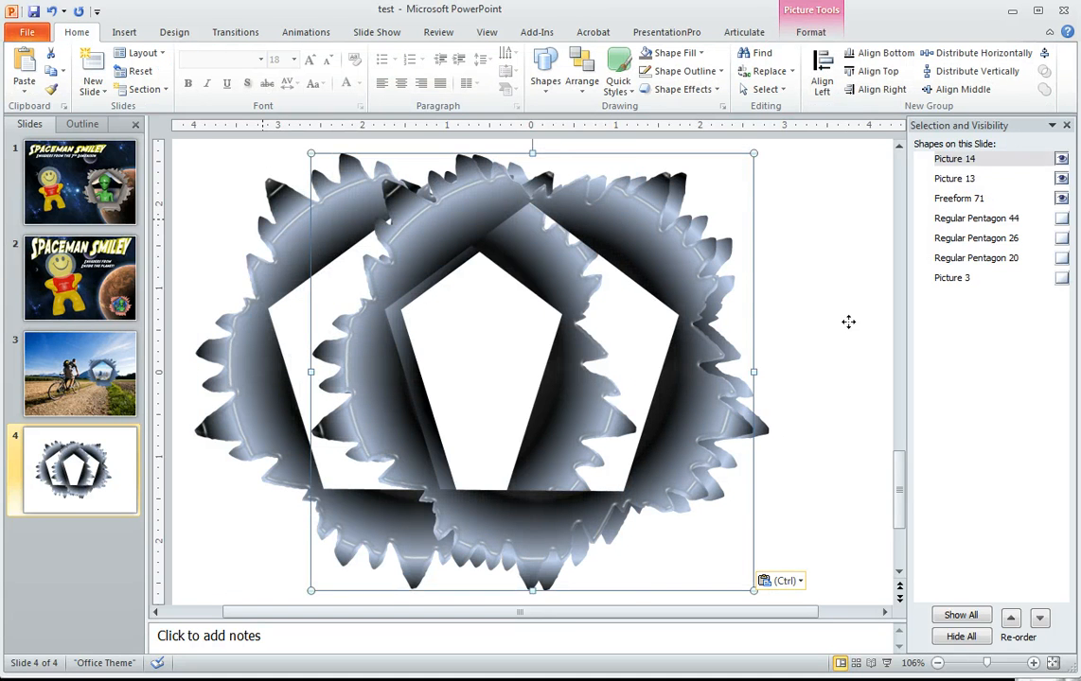
{"action": "key", "text": "Delete"}
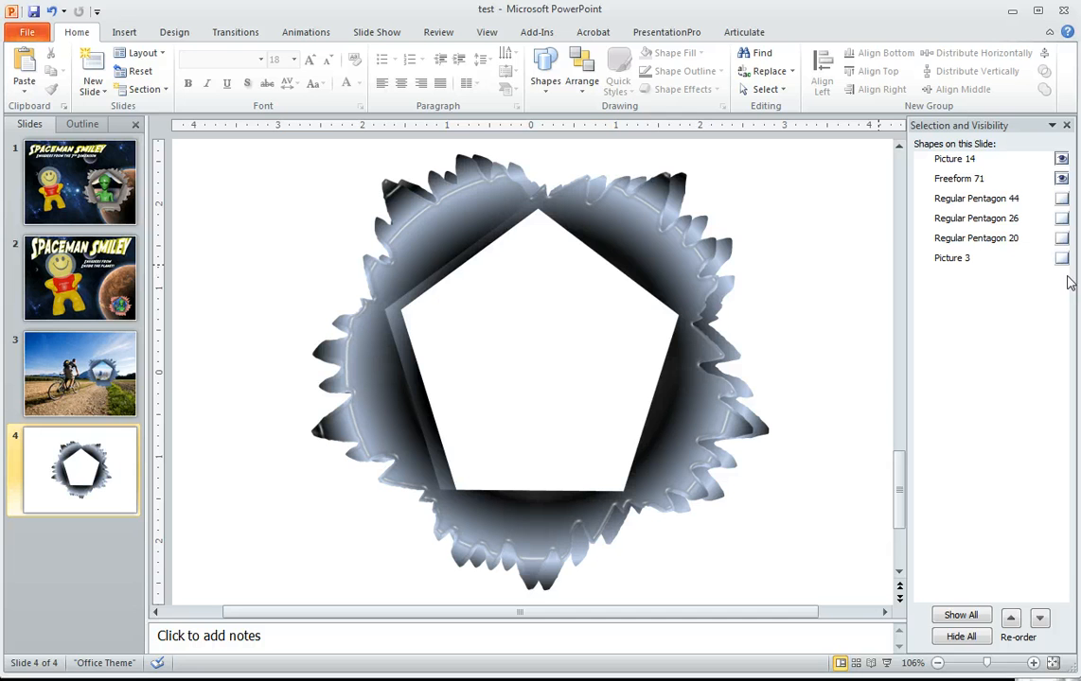
{"action": "left_click", "coordinate": [951, 159]}
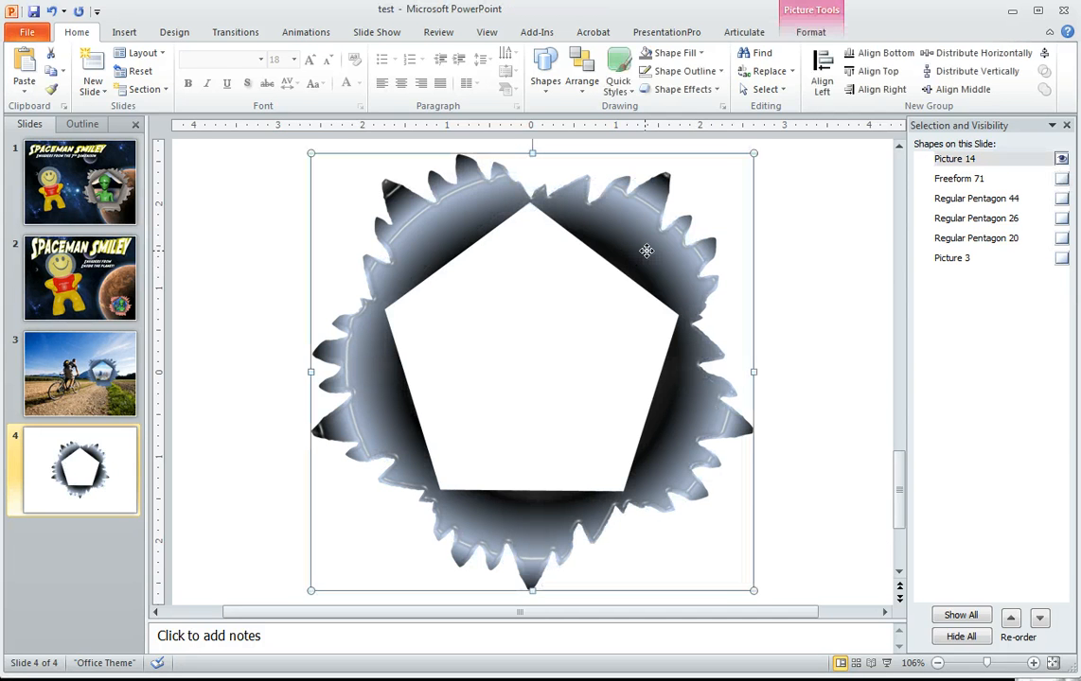
{"action": "left_click_drag", "start_coordinate": [568, 227], "coordinate": [632, 251]}
Step: Apply a softer artistic effect and shrink the frame picture to about 3.1 inches
{"action": "left_click", "coordinate": [177, 83]}
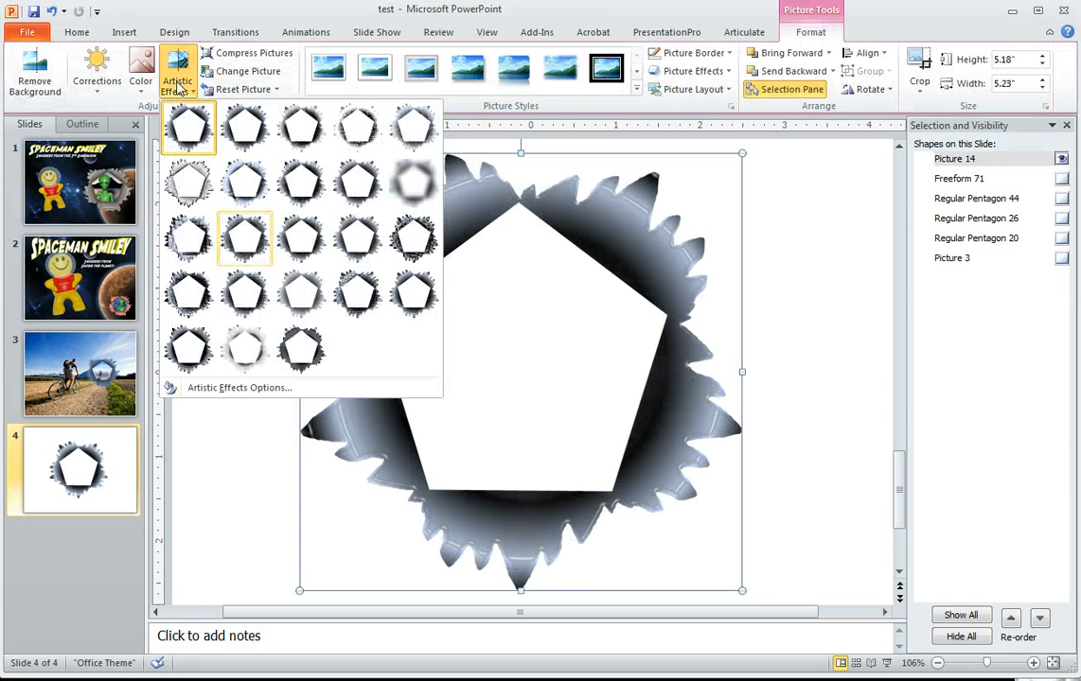
{"action": "left_click", "coordinate": [301, 295]}
{"action": "left_click_drag", "start_coordinate": [742, 592], "coordinate": [568, 407]}
{"action": "left_click", "coordinate": [662, 382]}
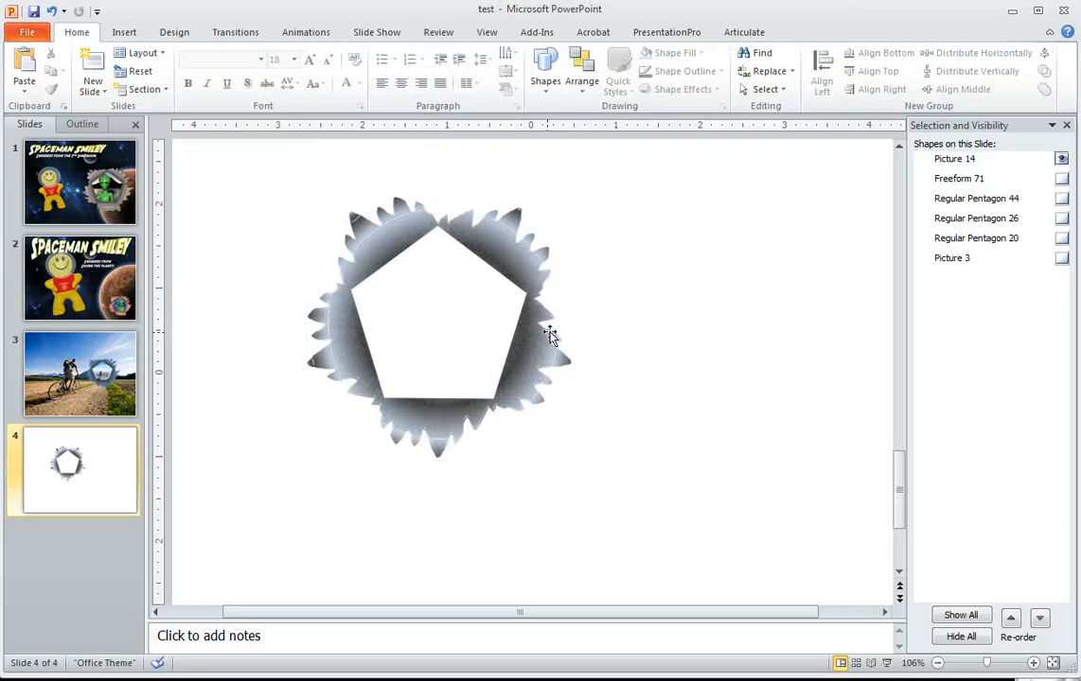
{"action": "left_click_drag", "start_coordinate": [542, 352], "coordinate": [541, 366]}
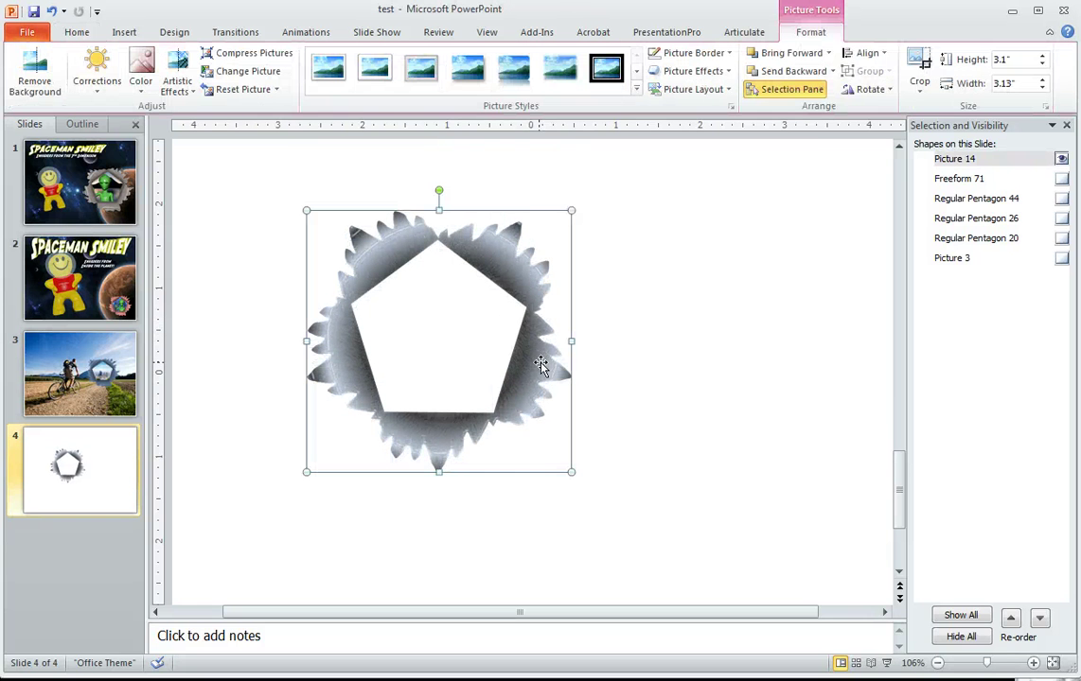
Step: Copy the grey torn frame picture and paste it onto the cyclist slide
{"action": "right_click", "coordinate": [412, 279]}
{"action": "left_click", "coordinate": [445, 301]}
{"action": "left_click", "coordinate": [61, 357]}
{"action": "right_click", "coordinate": [302, 365]}
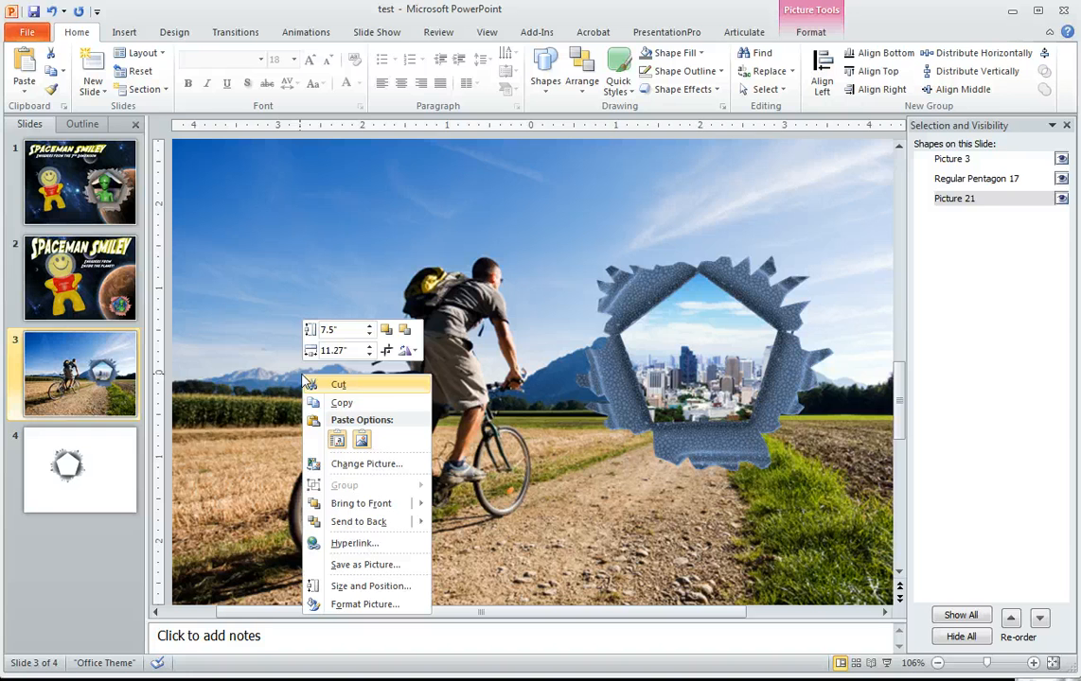
{"action": "left_click", "coordinate": [322, 419]}
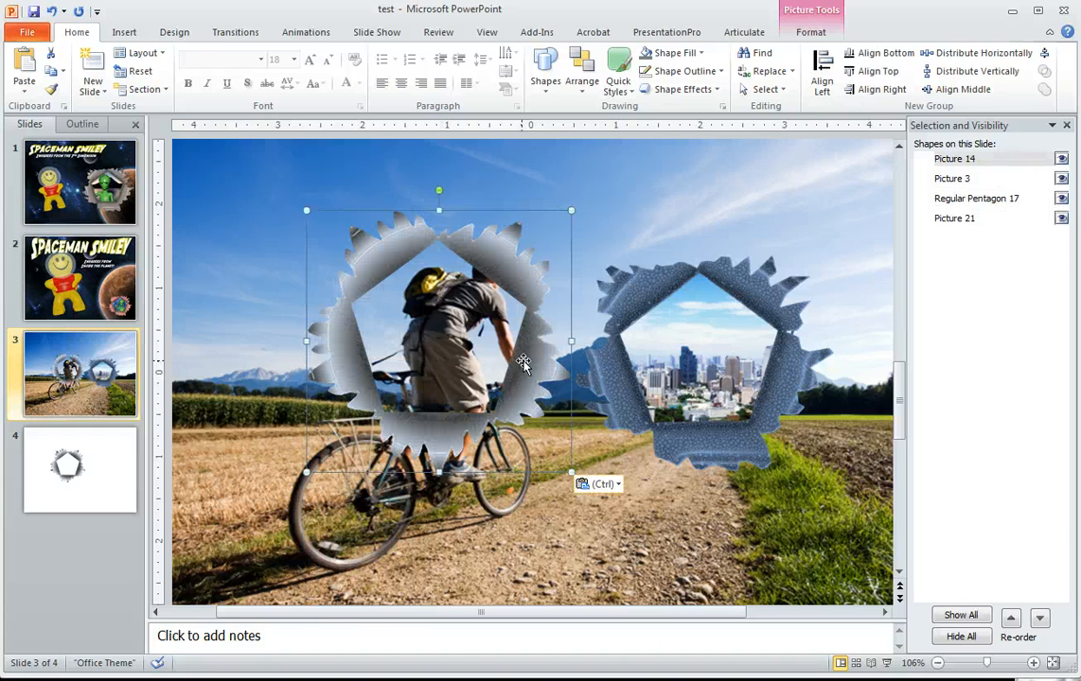
Step: Shrink the pasted frame, move it over the city window and hide the old spiky frame
{"action": "left_click_drag", "start_coordinate": [305, 210], "coordinate": [407, 310]}
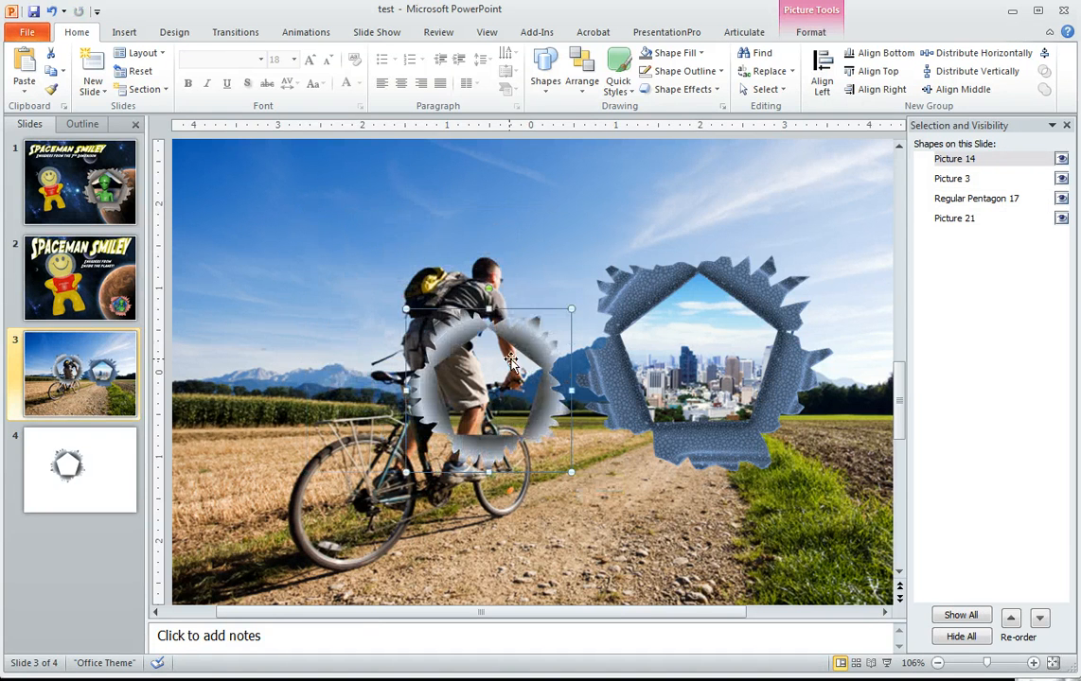
{"action": "left_click_drag", "start_coordinate": [525, 340], "coordinate": [552, 303]}
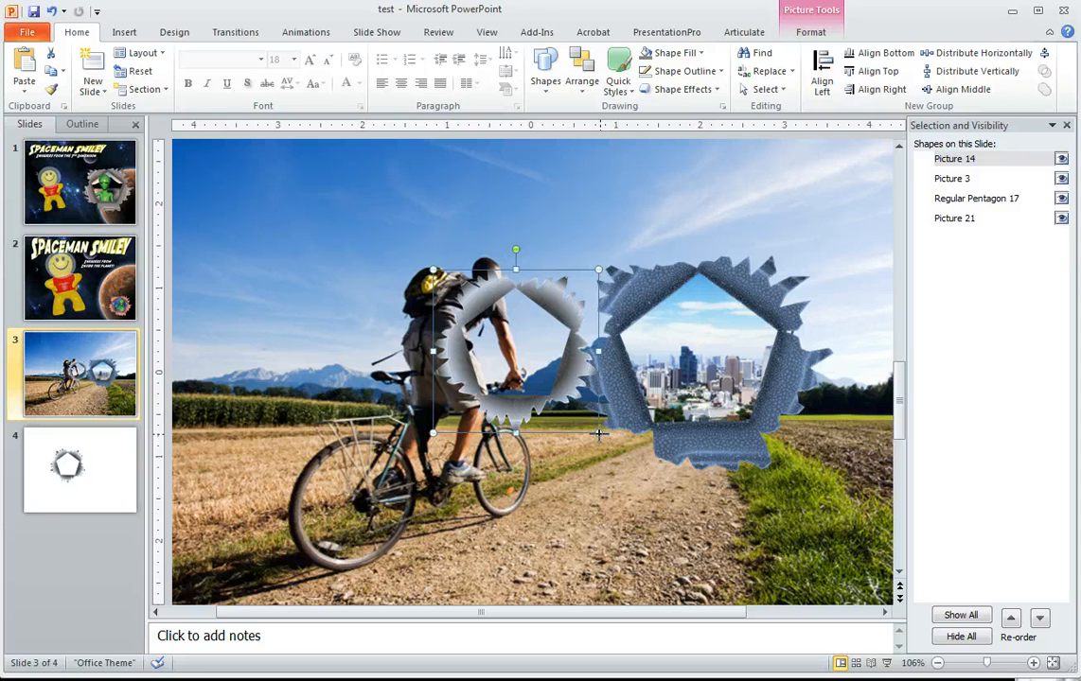
{"action": "left_click_drag", "start_coordinate": [511, 350], "coordinate": [776, 396]}
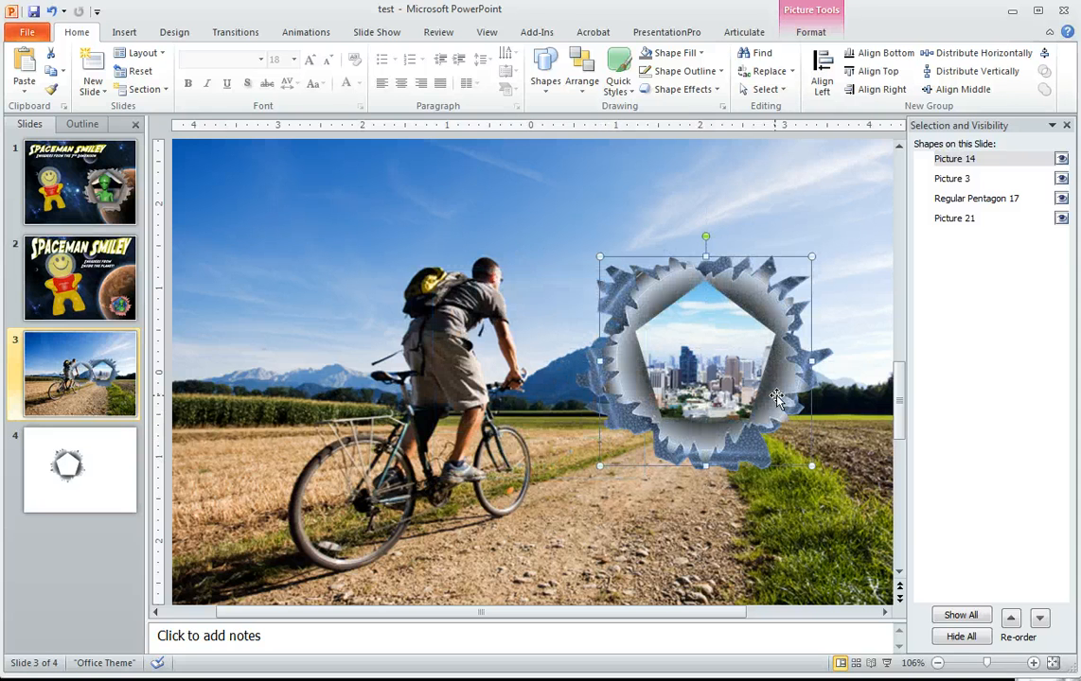
{"action": "left_click", "coordinate": [1060, 179]}
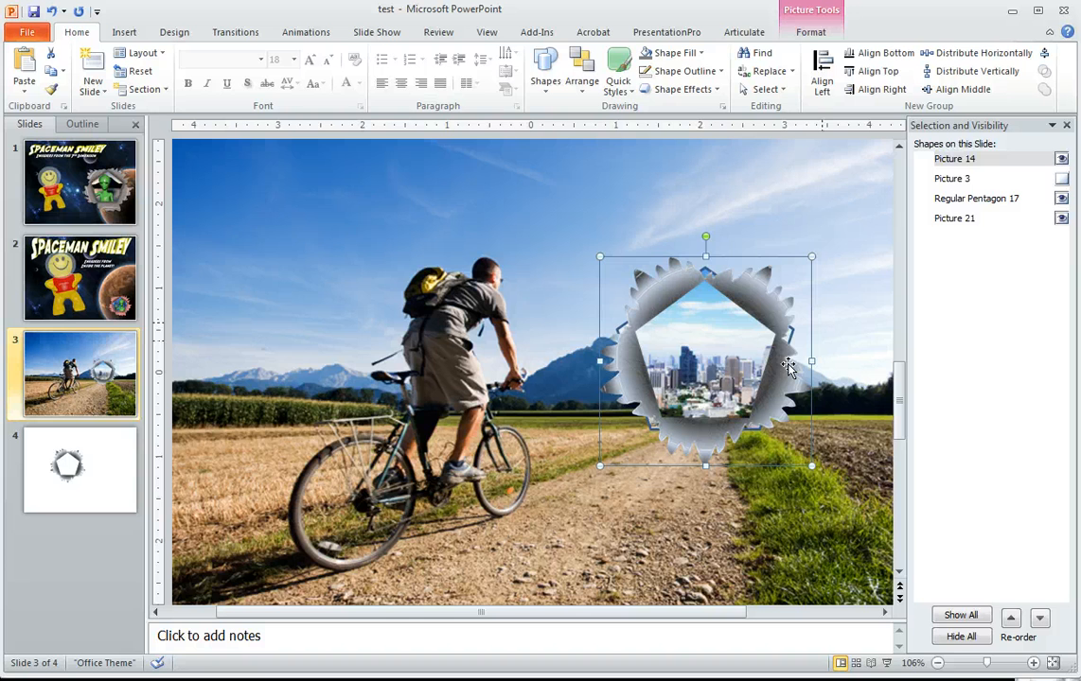
Step: Stretch the frame's top, sides and bottom handles so it fully covers the city window
{"action": "left_click_drag", "start_coordinate": [706, 255], "coordinate": [706, 245]}
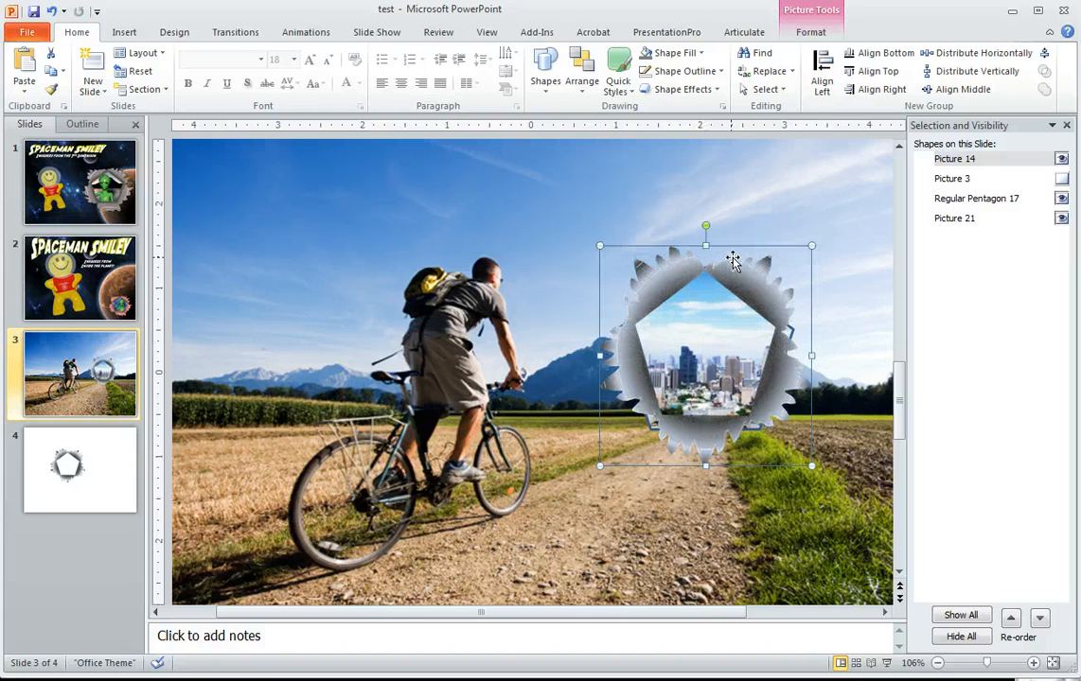
{"action": "left_click_drag", "start_coordinate": [812, 352], "coordinate": [820, 352]}
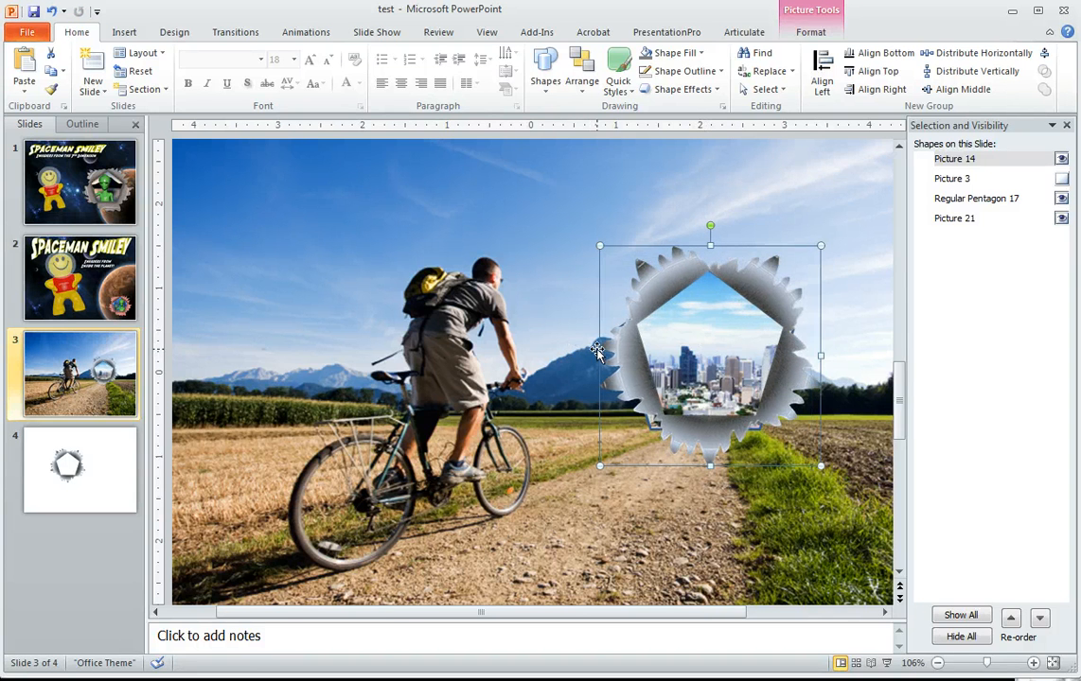
{"action": "left_click_drag", "start_coordinate": [601, 354], "coordinate": [585, 354]}
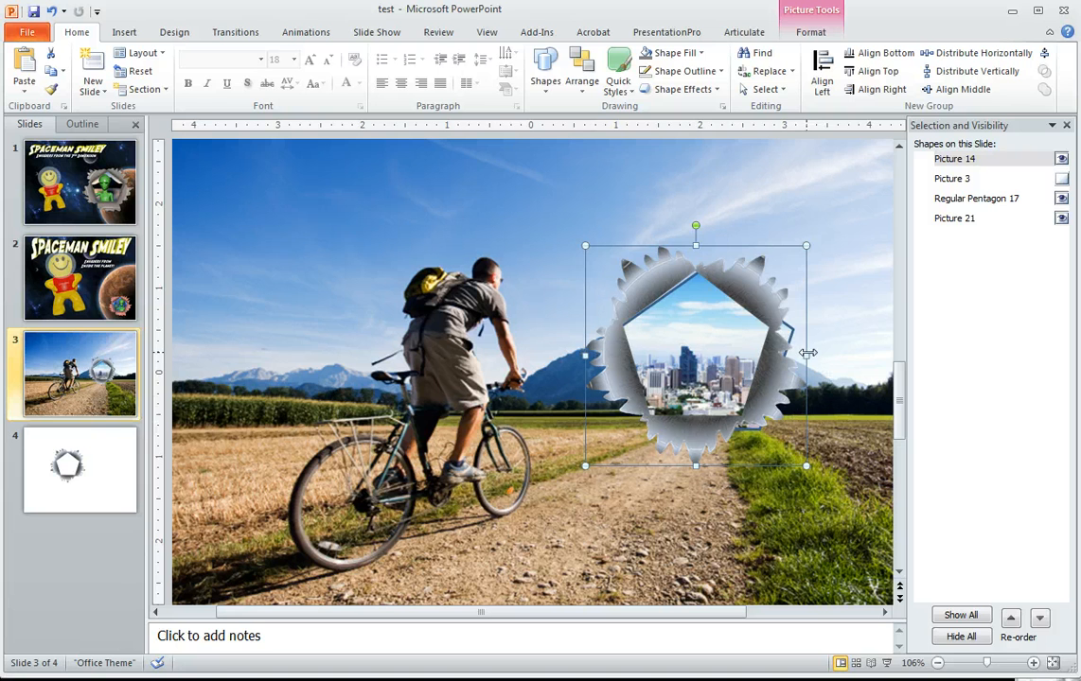
{"action": "mouse_move", "coordinate": [820, 354]}
{"action": "left_mouse_down"}
{"action": "mouse_move", "coordinate": [806, 354]}
{"action": "mouse_move", "coordinate": [831, 352]}
{"action": "left_mouse_up"}
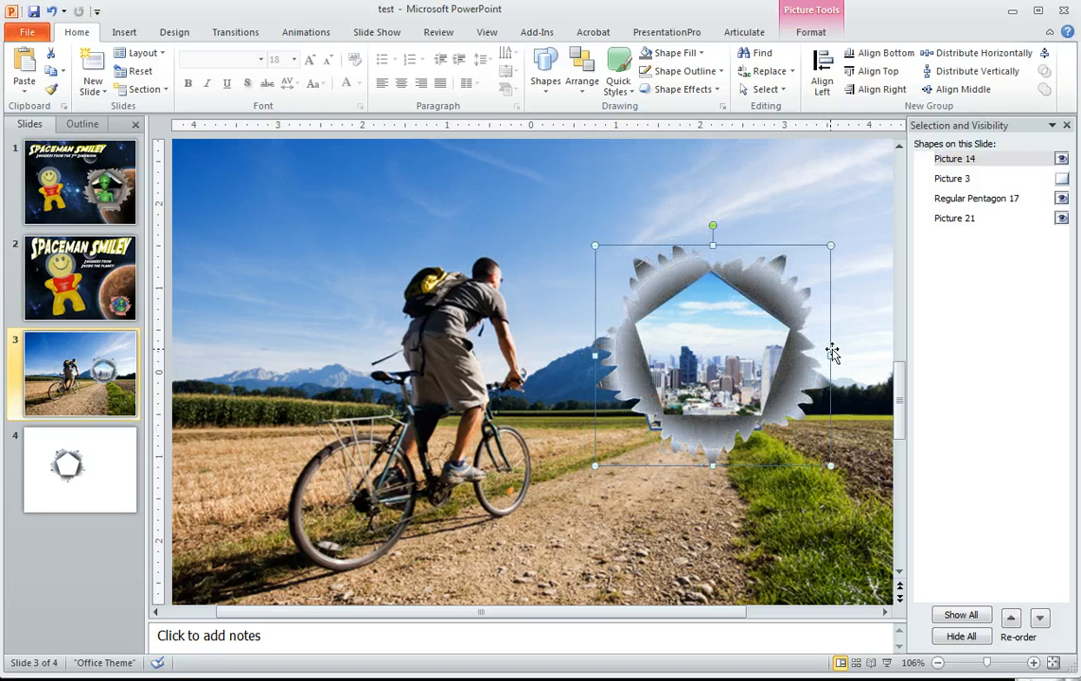
{"action": "left_click_drag", "start_coordinate": [594, 354], "coordinate": [585, 356]}
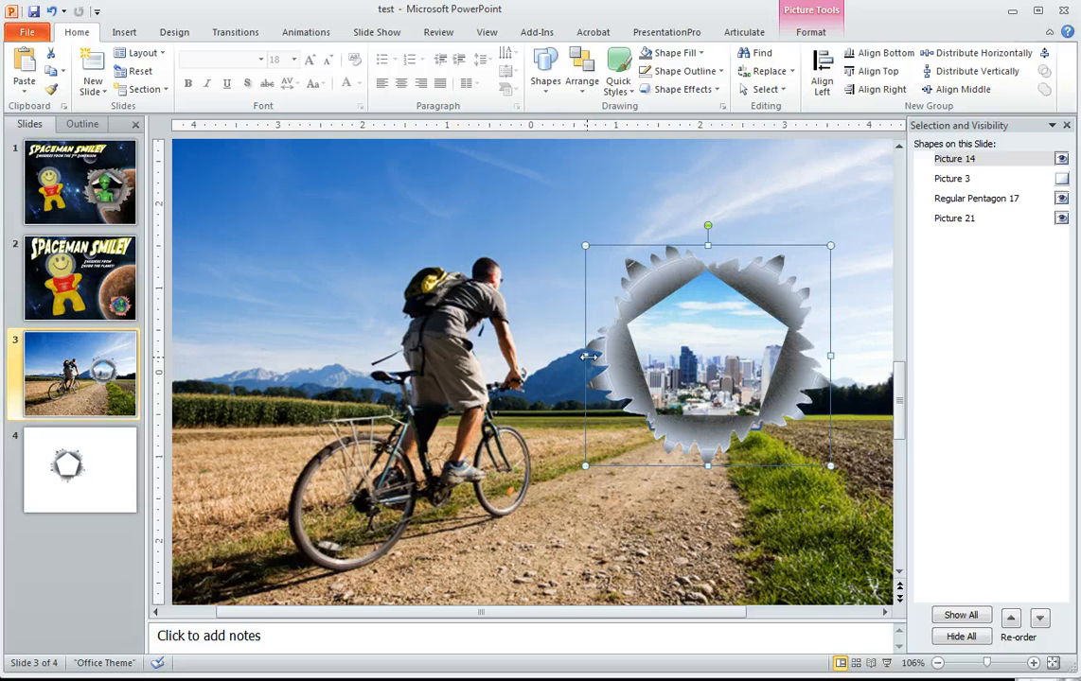
{"action": "left_click_drag", "start_coordinate": [707, 466], "coordinate": [708, 478]}
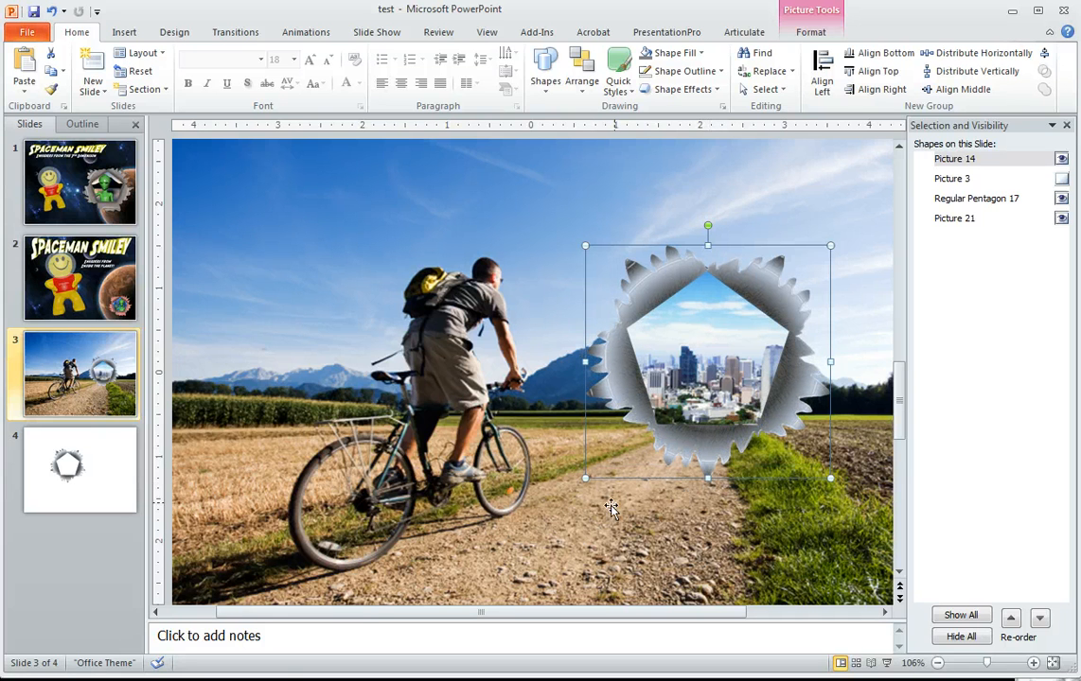